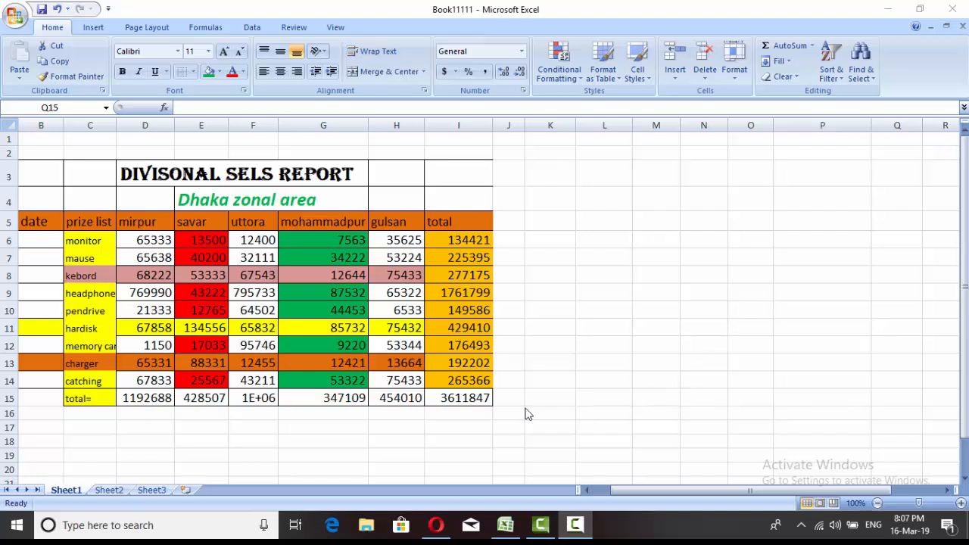
Step: Look through the installed programs for Microsoft Office Excel 2007 in the Microsoft Office folder
click(15, 526)
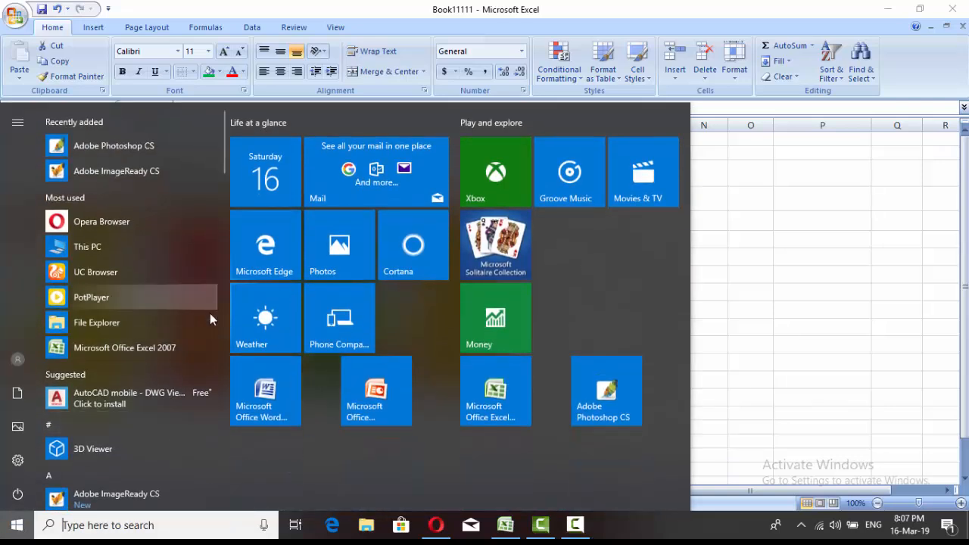
scroll(209, 313, down, 6)
scroll(209, 313, down, 5)
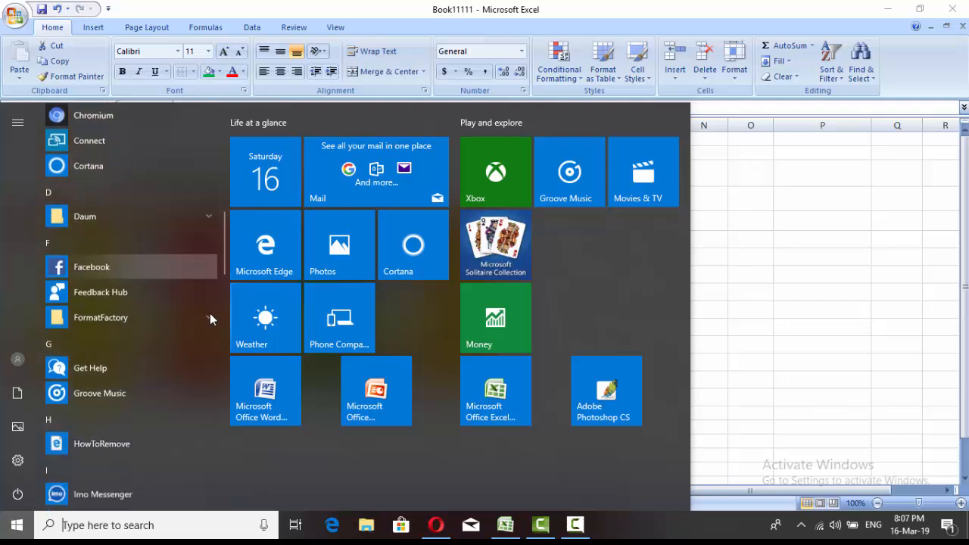
scroll(209, 313, down, 4)
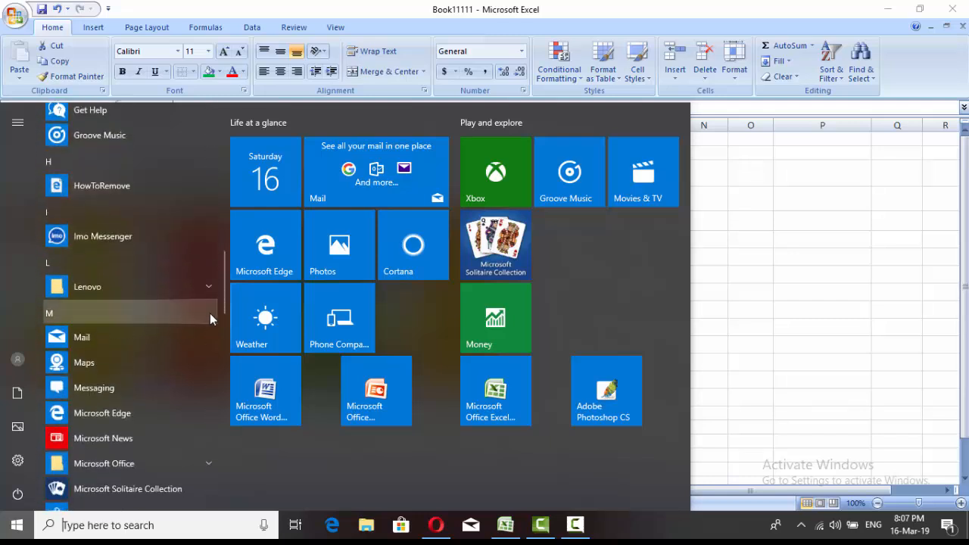
scroll(181, 392, down, 2)
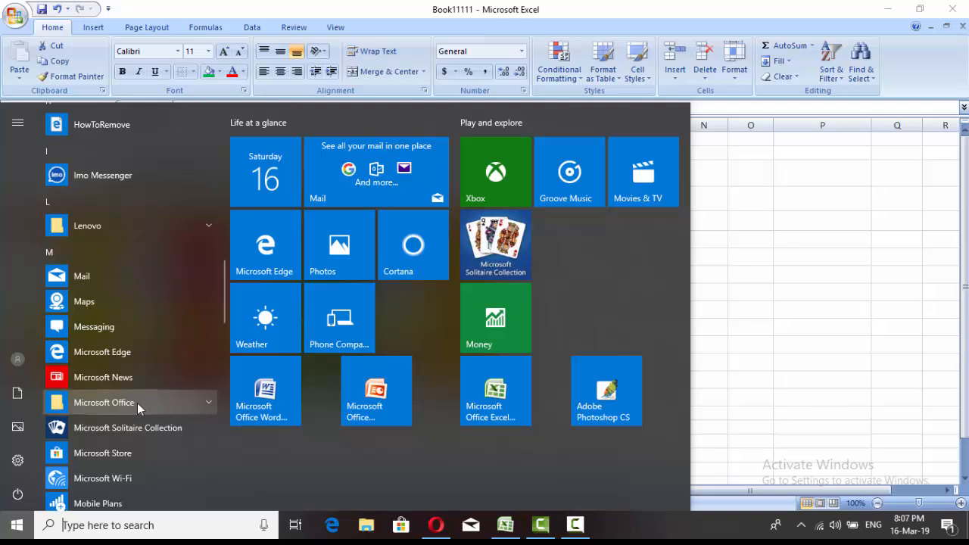
click(213, 401)
scroll(186, 429, down, 3)
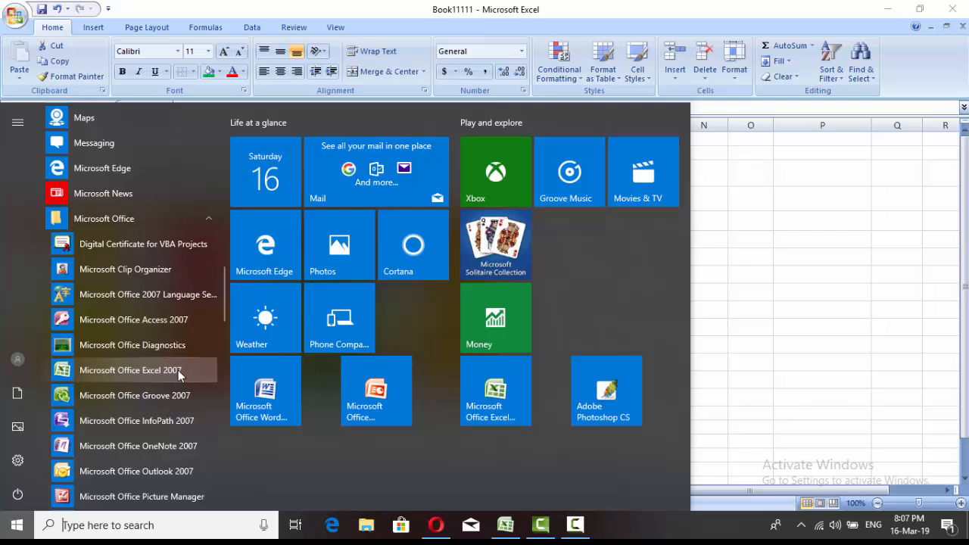
click(913, 324)
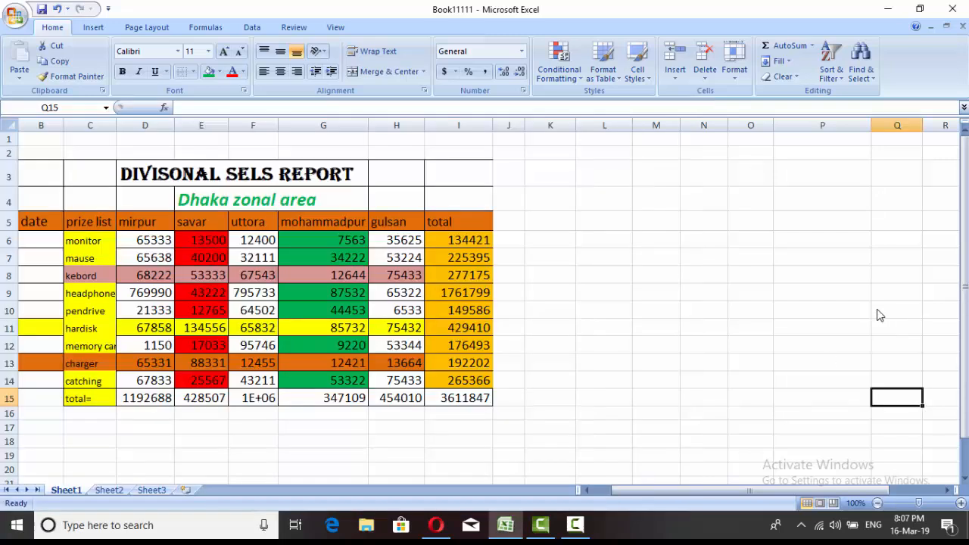
click(108, 491)
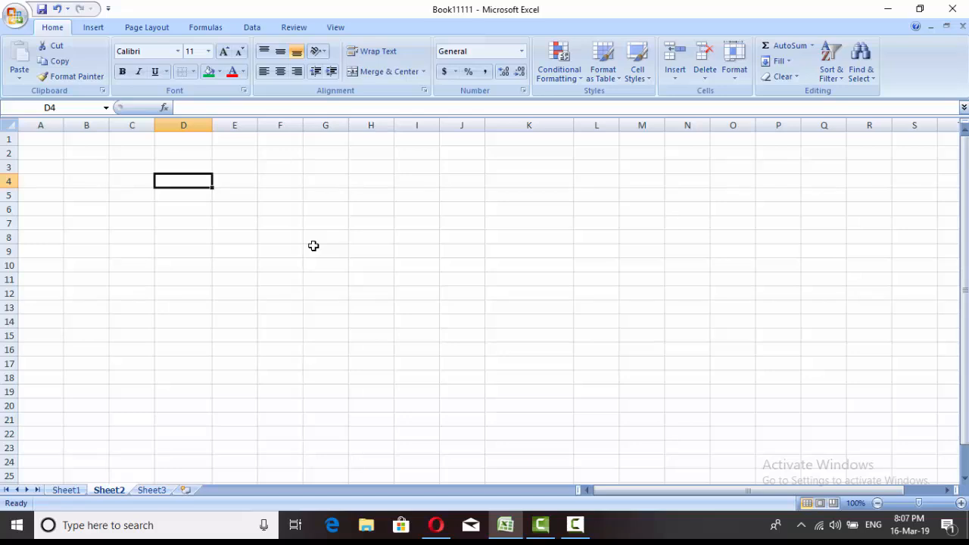
click(66, 491)
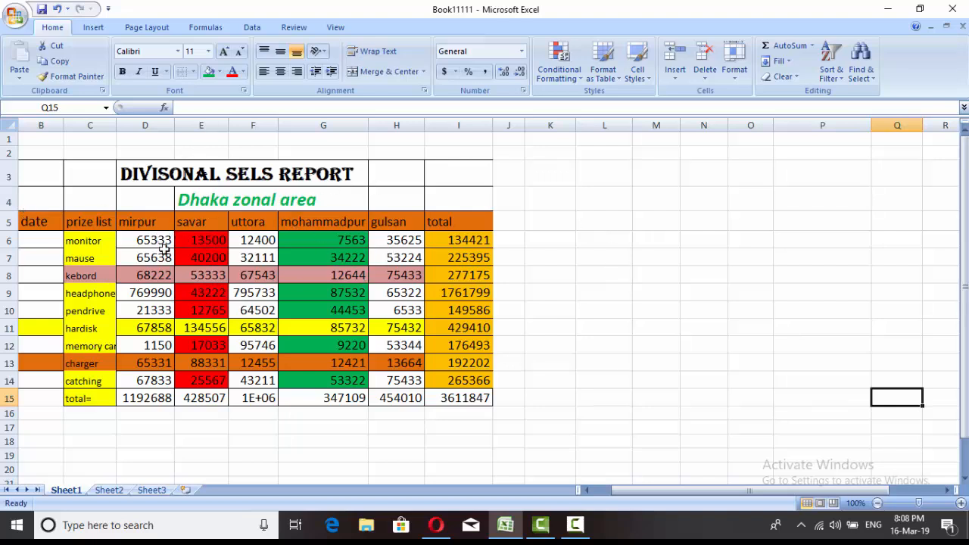
click(216, 241)
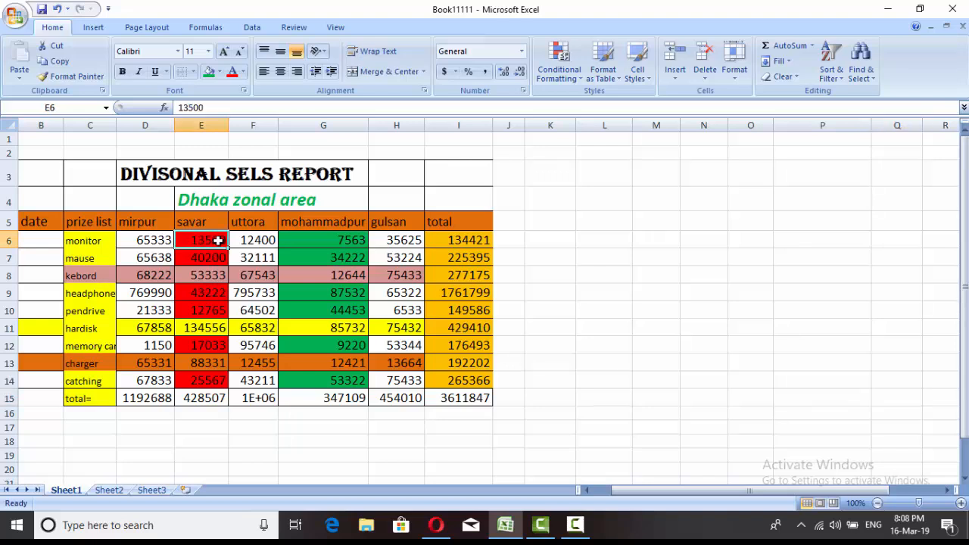
click(219, 259)
click(287, 274)
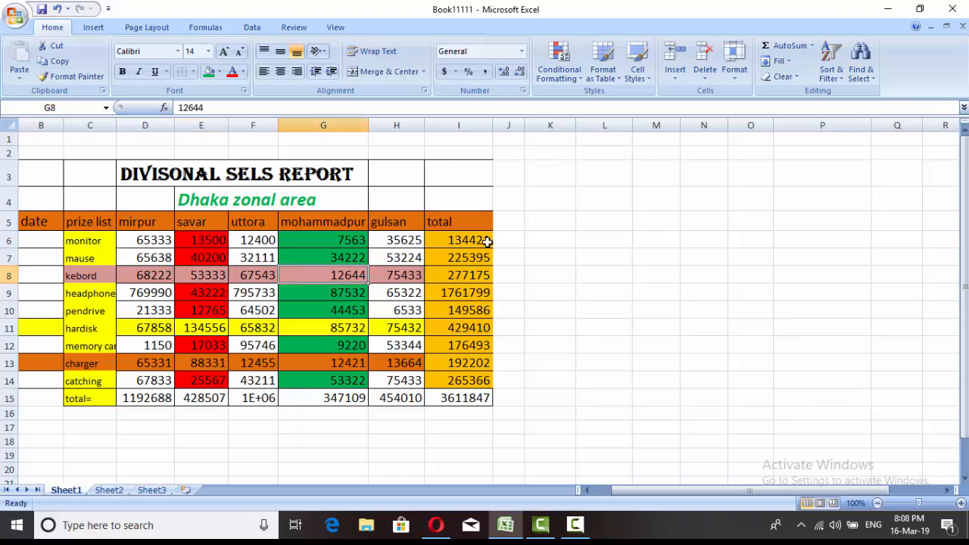
click(605, 212)
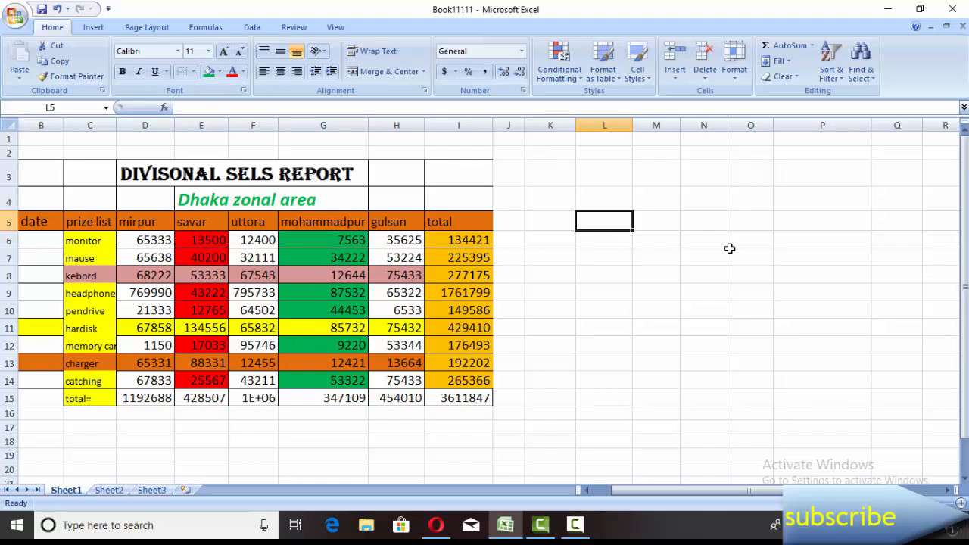
click(669, 217)
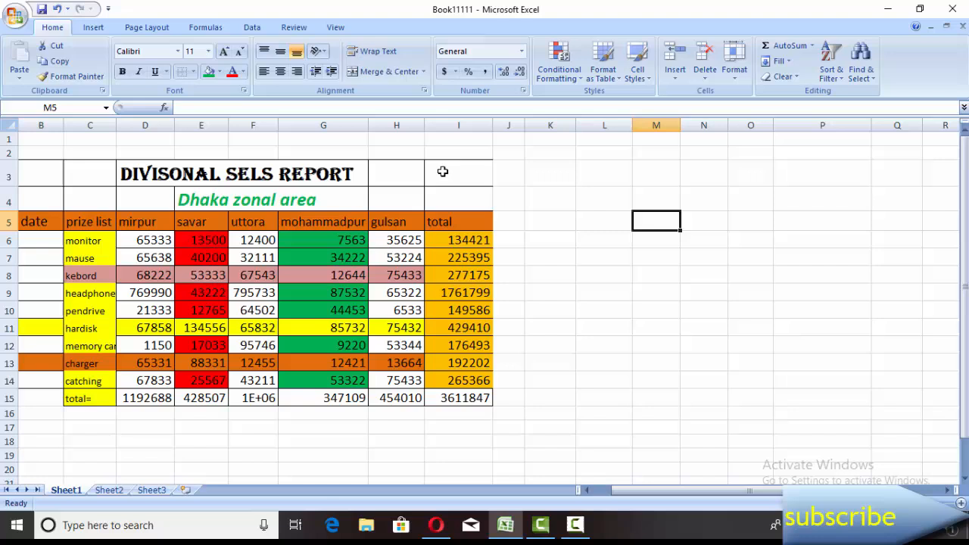
click(618, 168)
Step: Copy the merged title "Divisonal sels report" from D3 to L3
drag(146, 187, 298, 184)
right_click(298, 183)
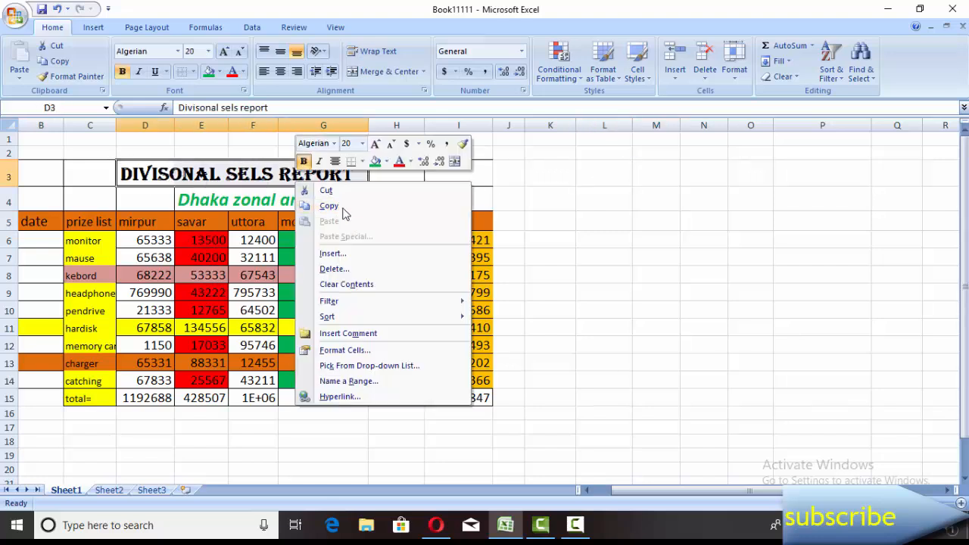
click(347, 209)
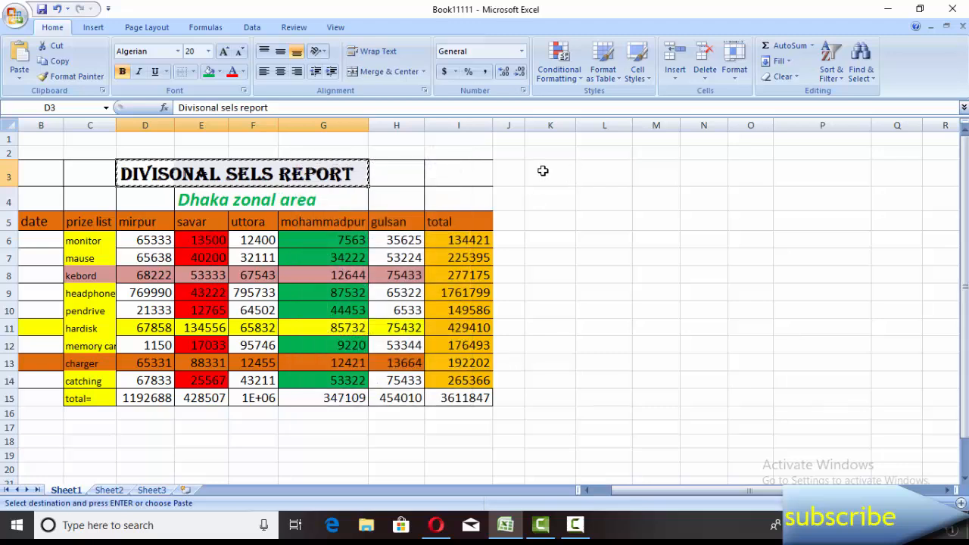
click(591, 170)
right_click(593, 171)
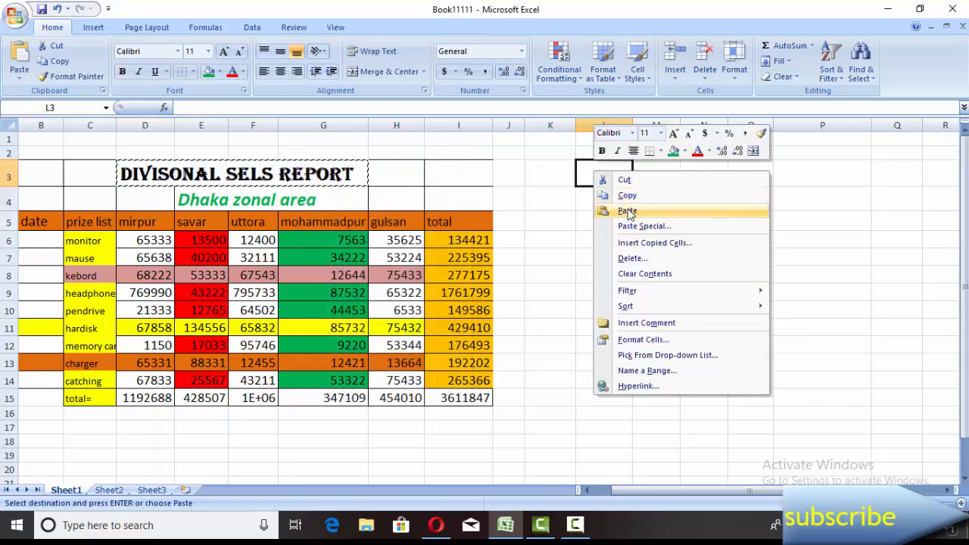
click(627, 210)
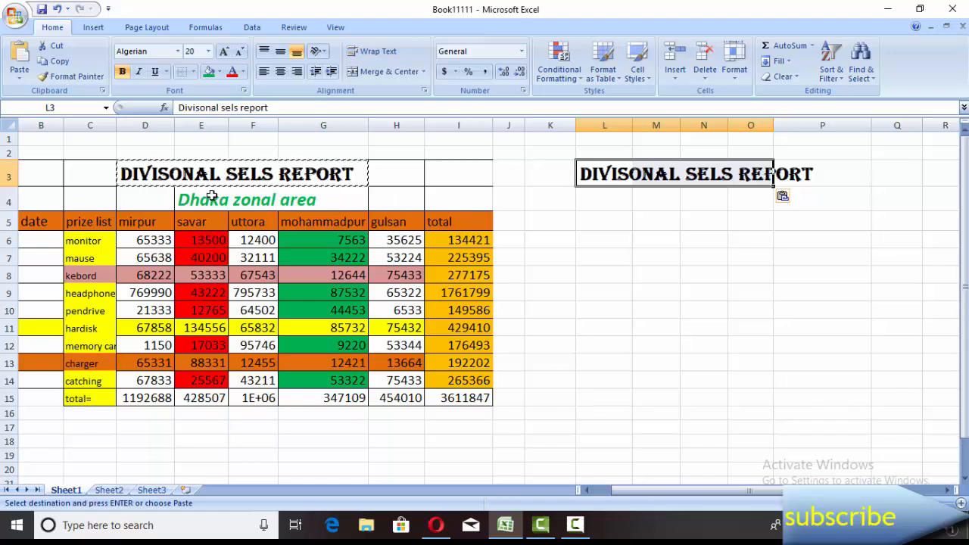
Step: Copy the subtitle "Dhaka zonal area" from E4 to L4, below the copied title
drag(200, 203, 288, 203)
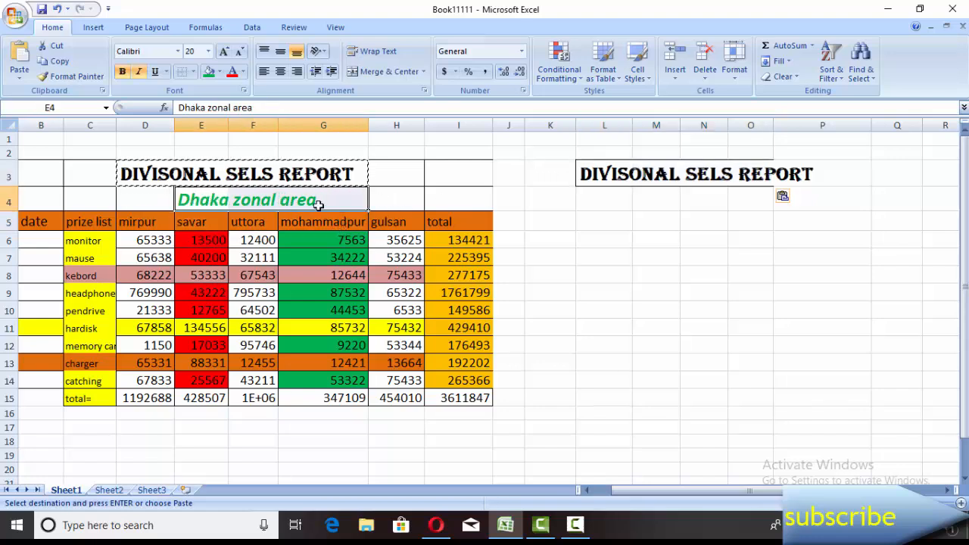
right_click(321, 204)
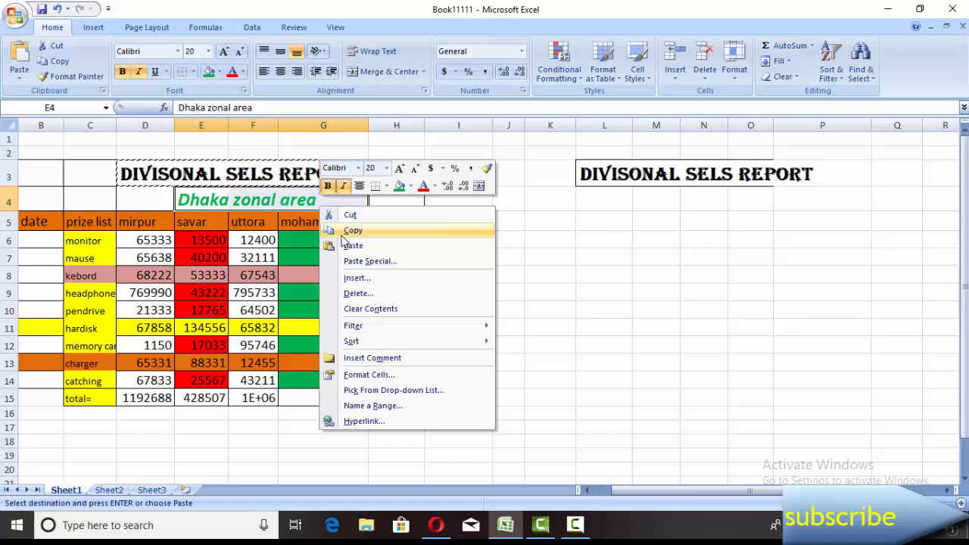
right_click(604, 203)
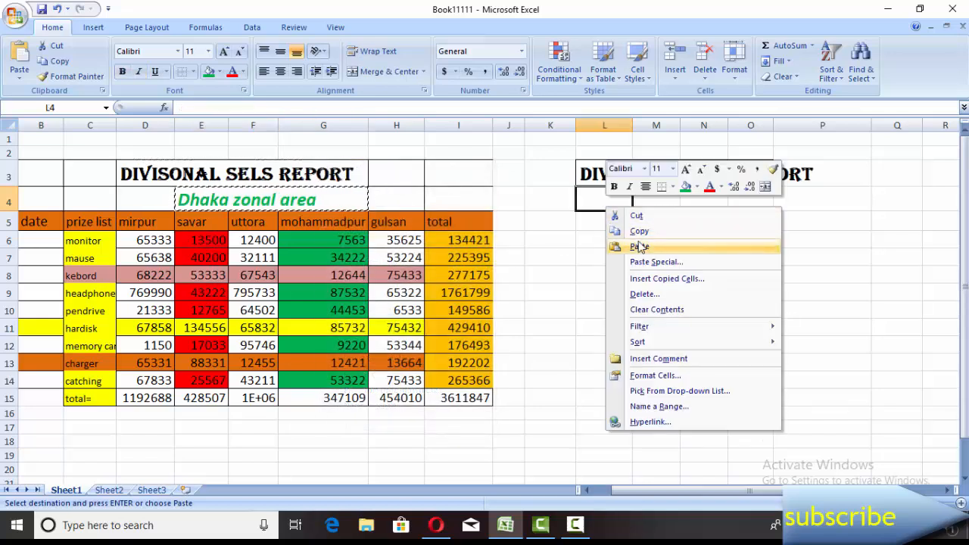
click(640, 246)
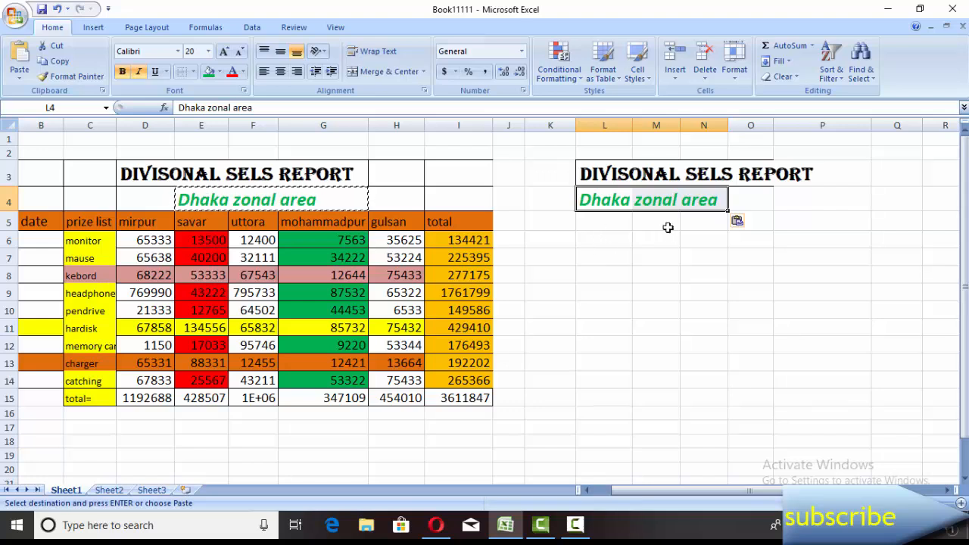
click(625, 244)
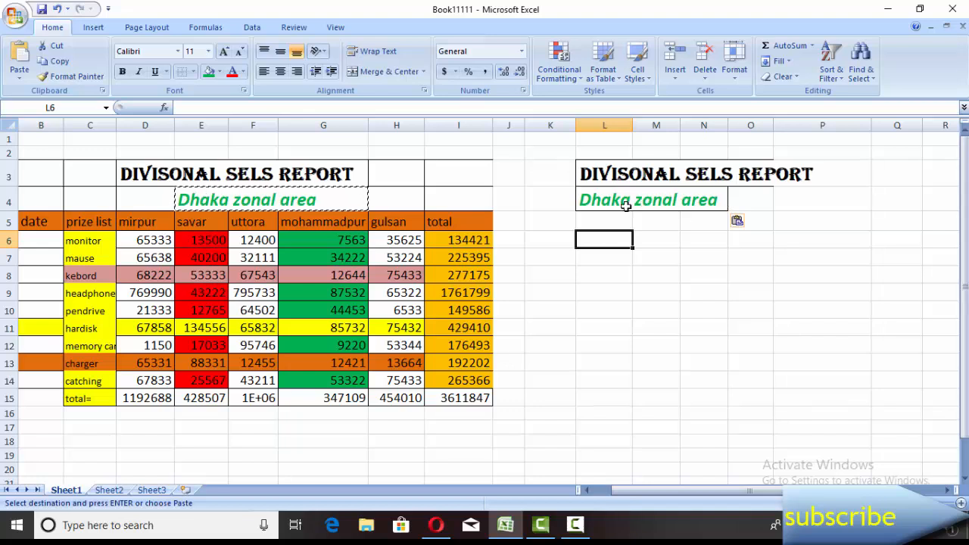
Step: Copy the header row from date to total (B5:I5) and paste it starting at K5
click(598, 225)
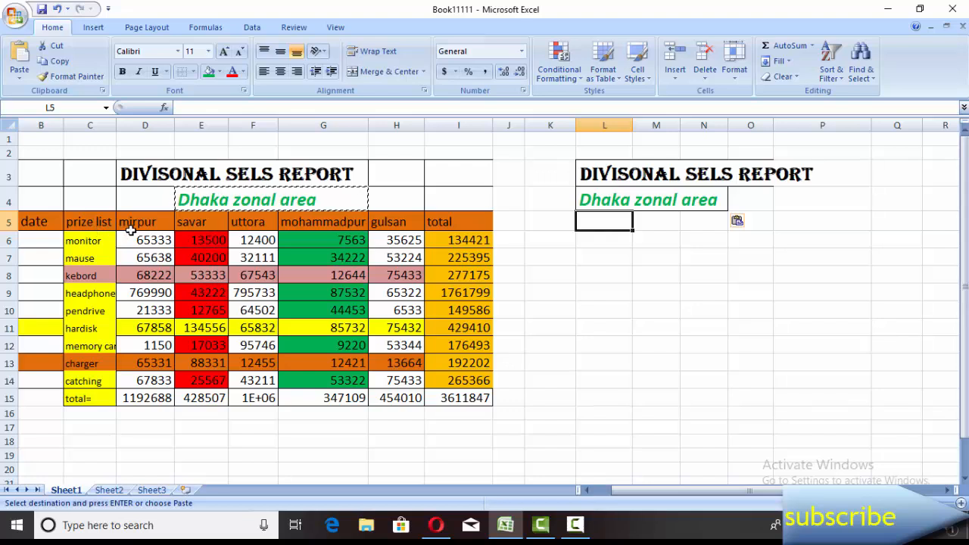
click(36, 220)
drag(37, 221, 457, 220)
right_click(458, 221)
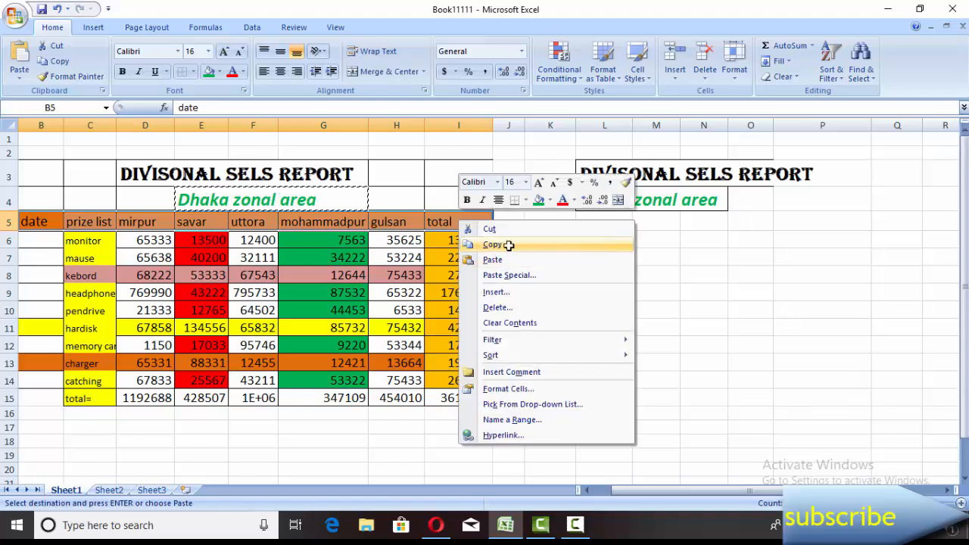
click(488, 245)
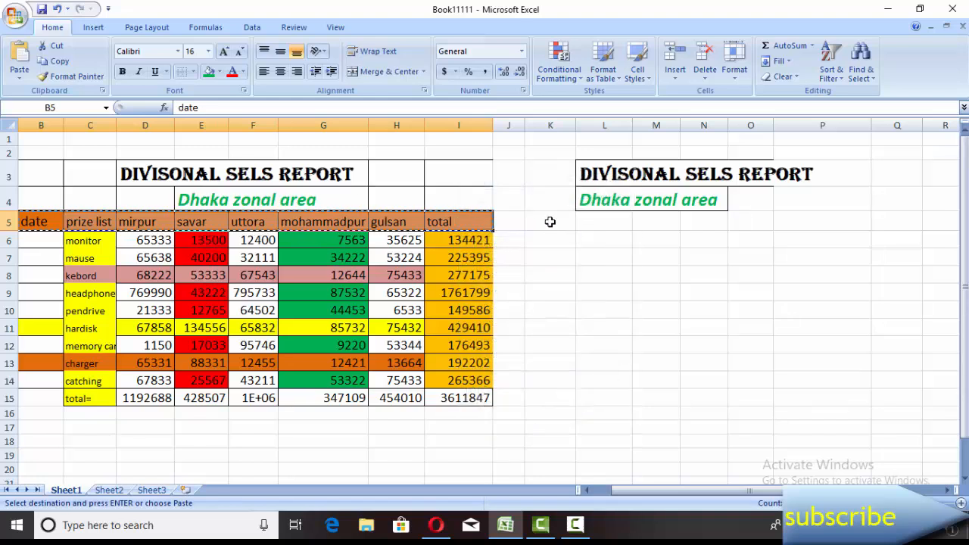
right_click(549, 221)
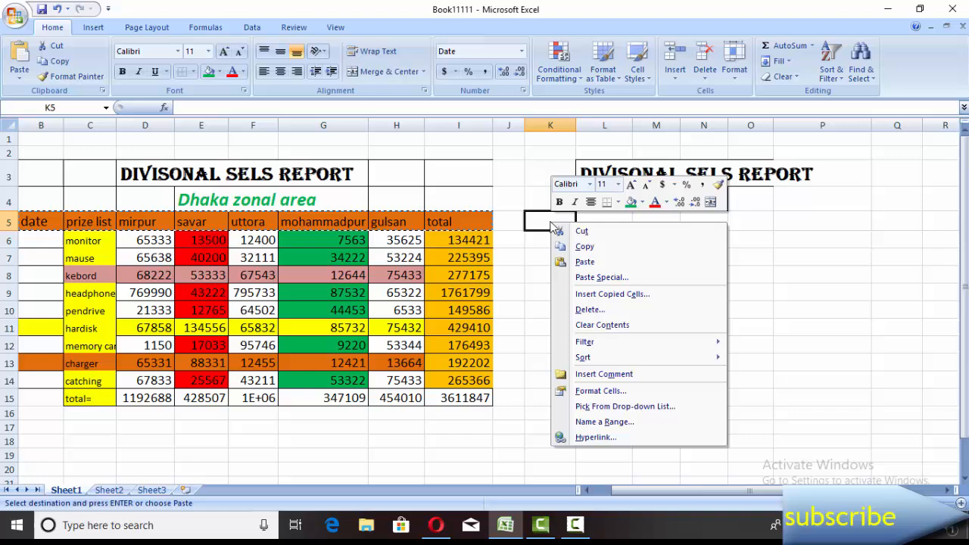
click(585, 262)
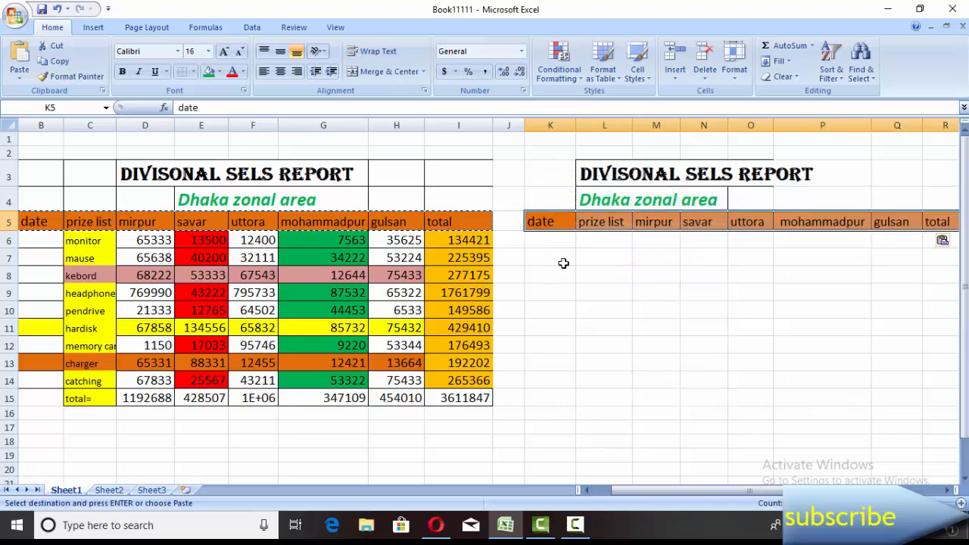
Step: Enter the date 16-03-2019 in K6 and fill the daily series down to K14
click(567, 252)
click(573, 240)
click(592, 240)
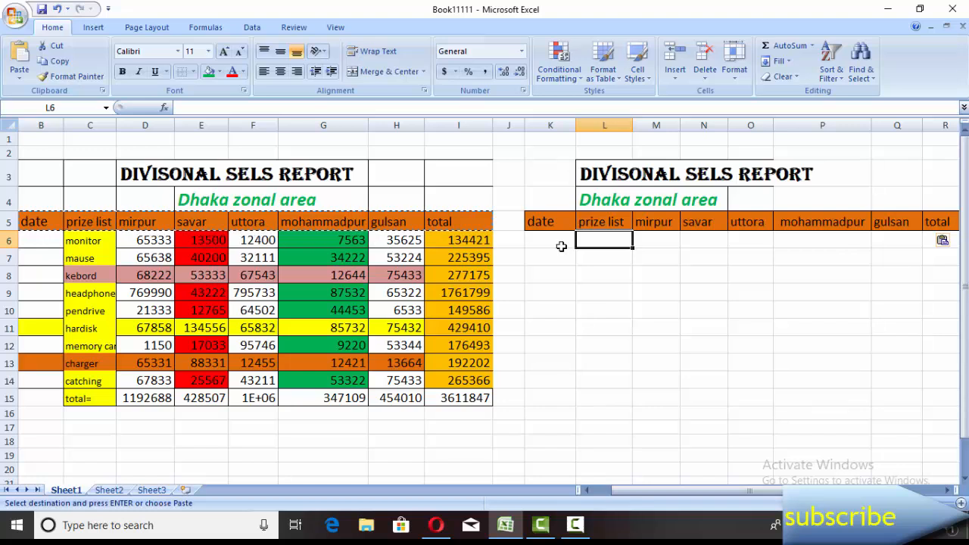
click(555, 244)
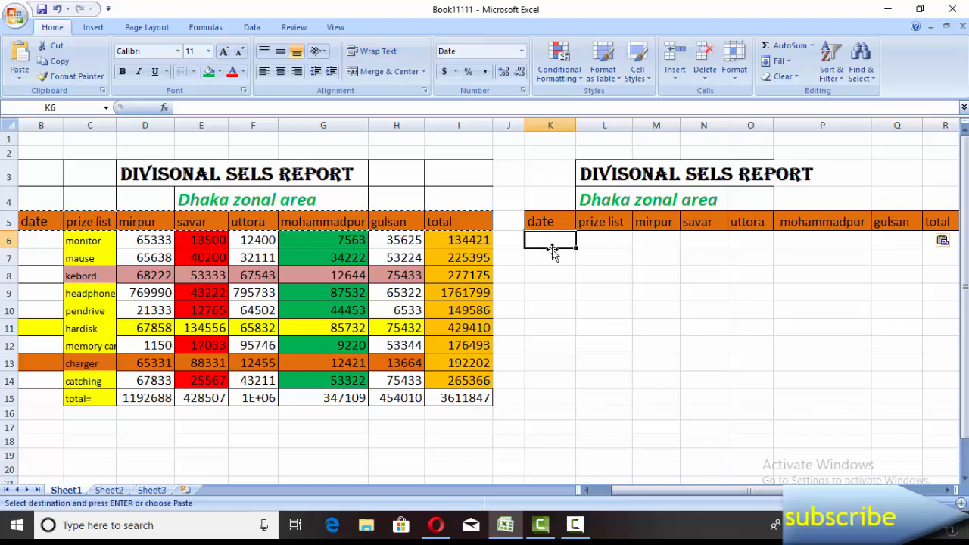
text(16-03-2019)
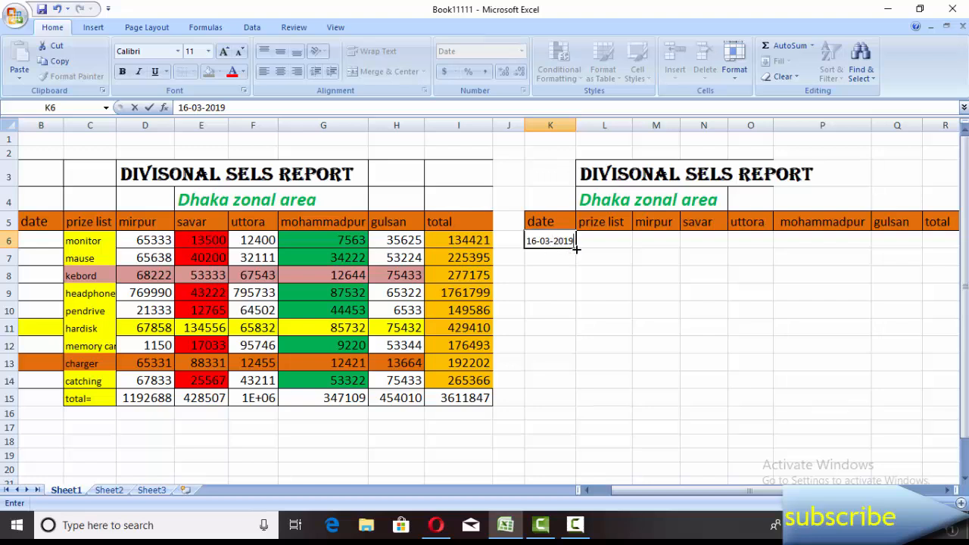
drag(575, 248, 583, 380)
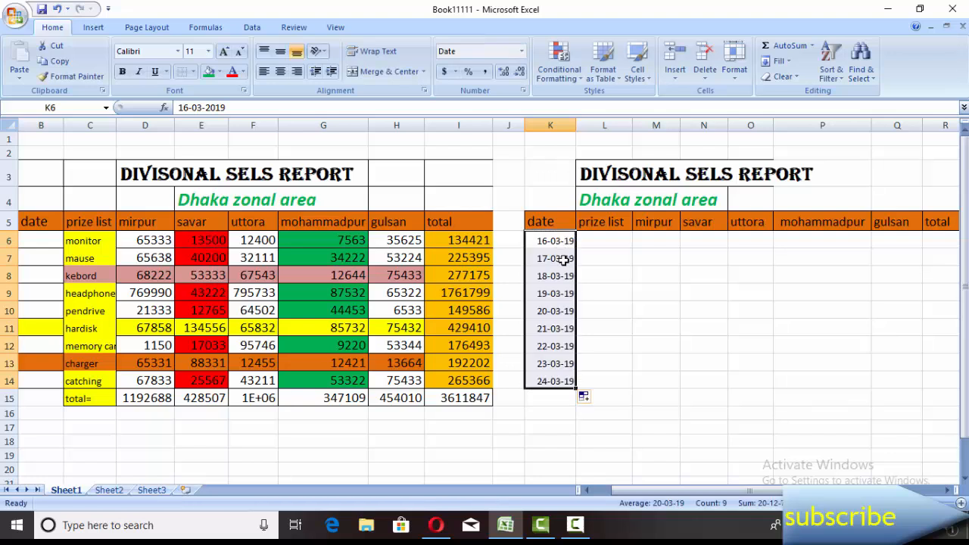
Step: Add list data validation to the first prize list cell L6, using the product names in C6:C14 as source
click(606, 244)
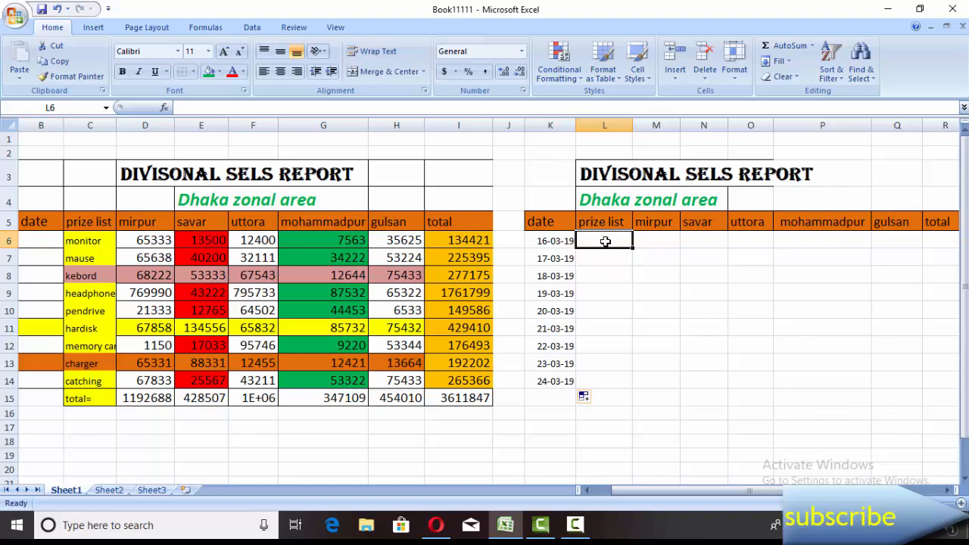
click(694, 279)
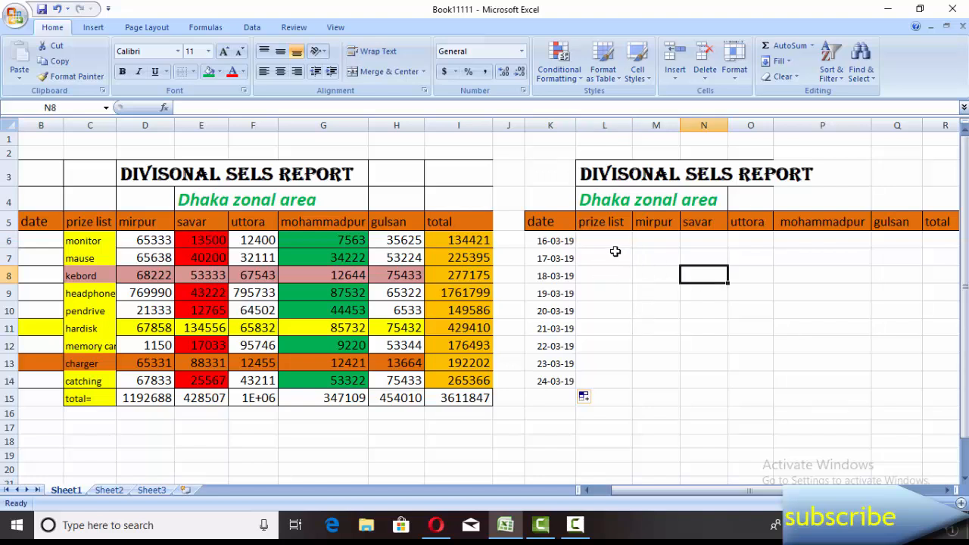
click(612, 244)
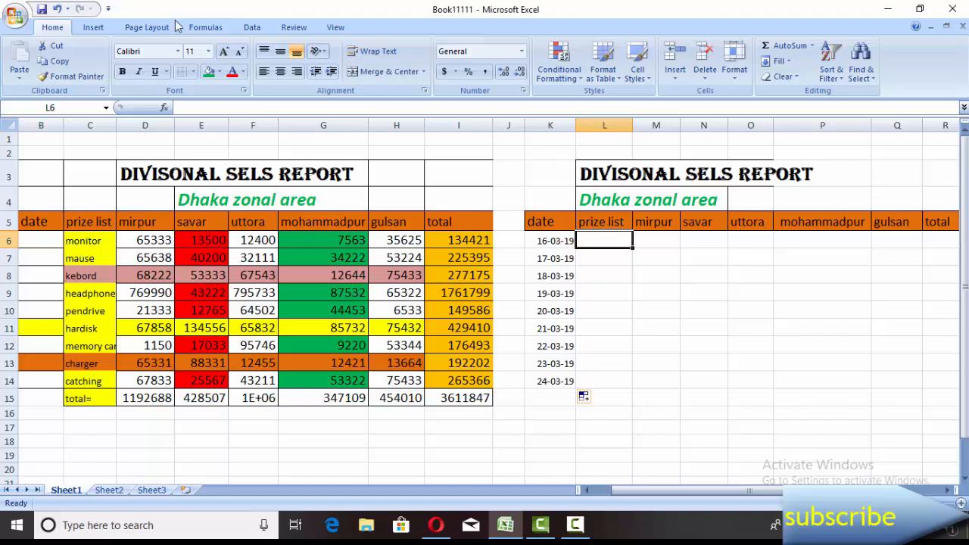
click(253, 29)
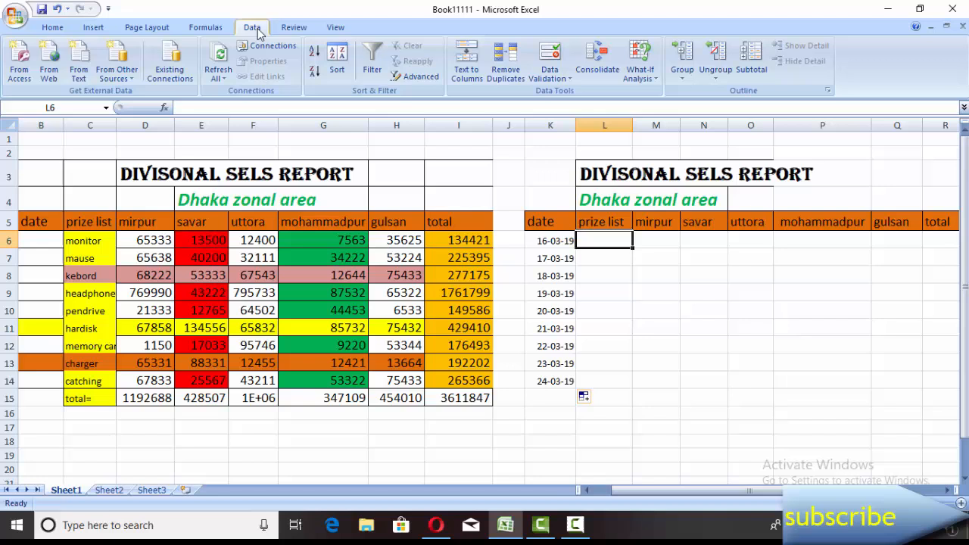
click(558, 80)
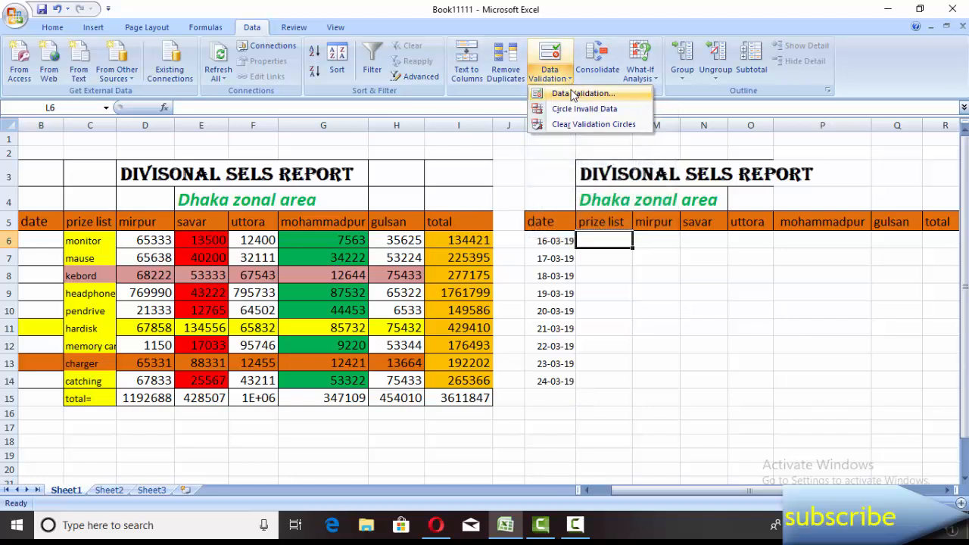
click(581, 94)
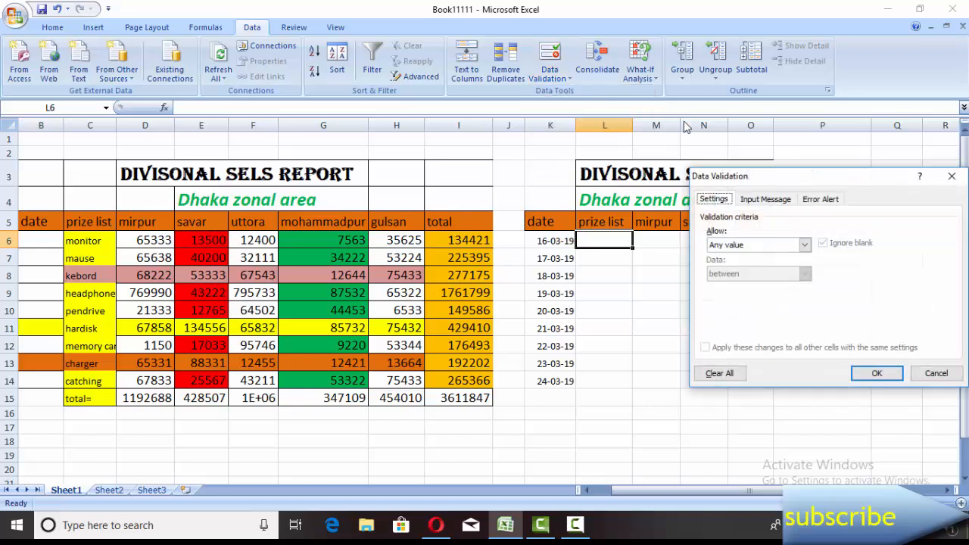
click(806, 246)
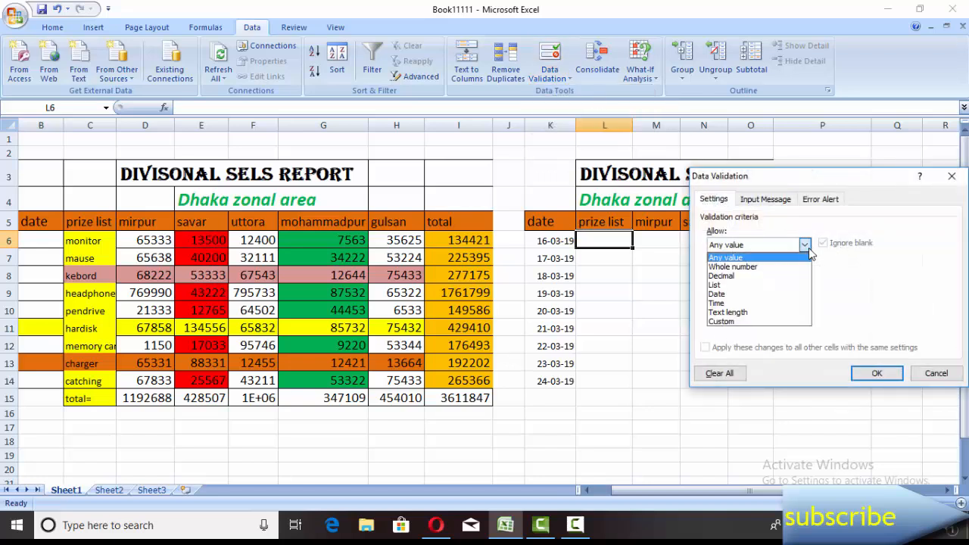
click(741, 288)
click(747, 301)
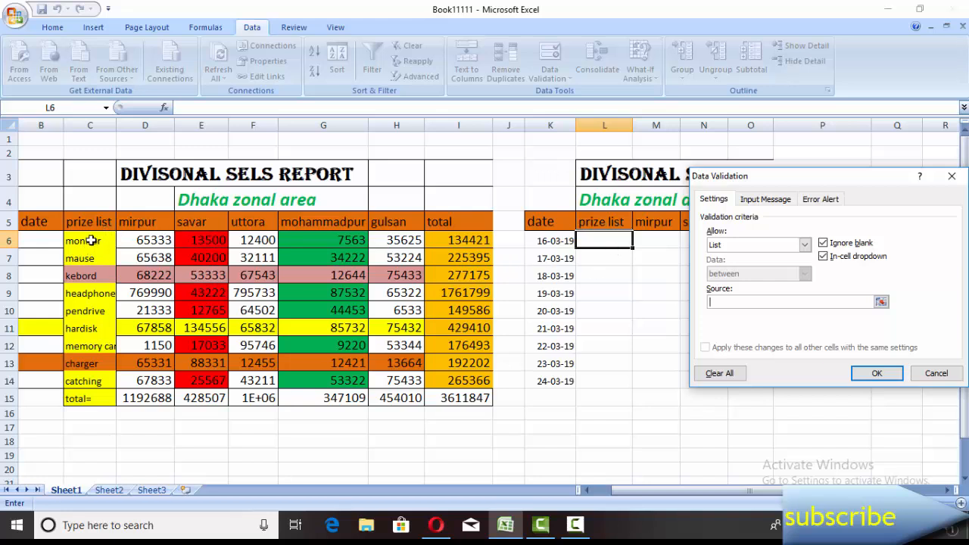
drag(91, 240, 94, 378)
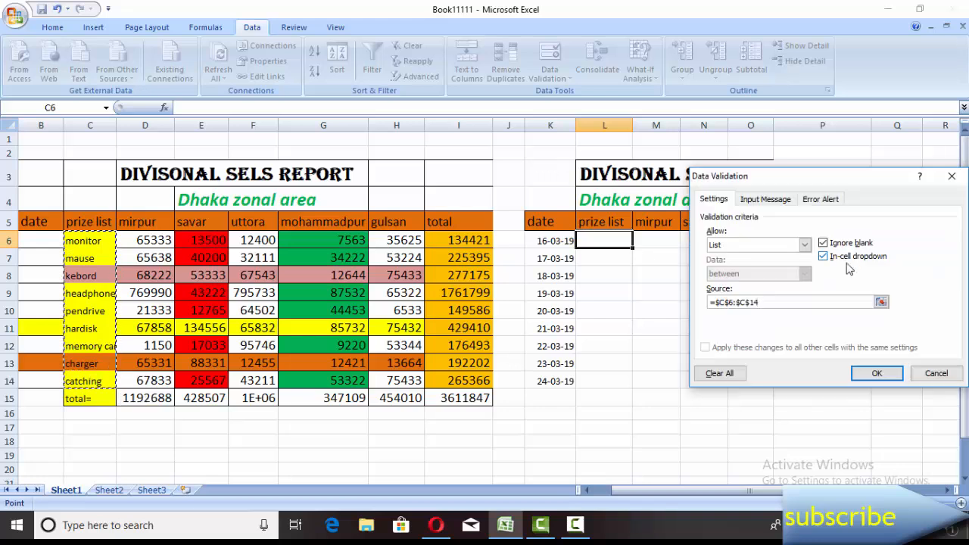
click(877, 373)
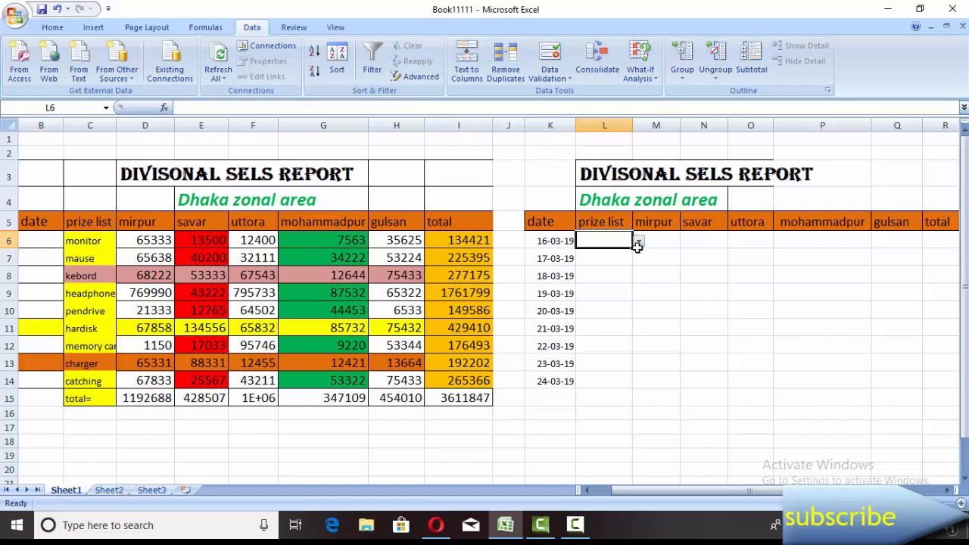
Step: Choose monitor from the dropdown list in L6 and fill the cell down to L14
click(640, 243)
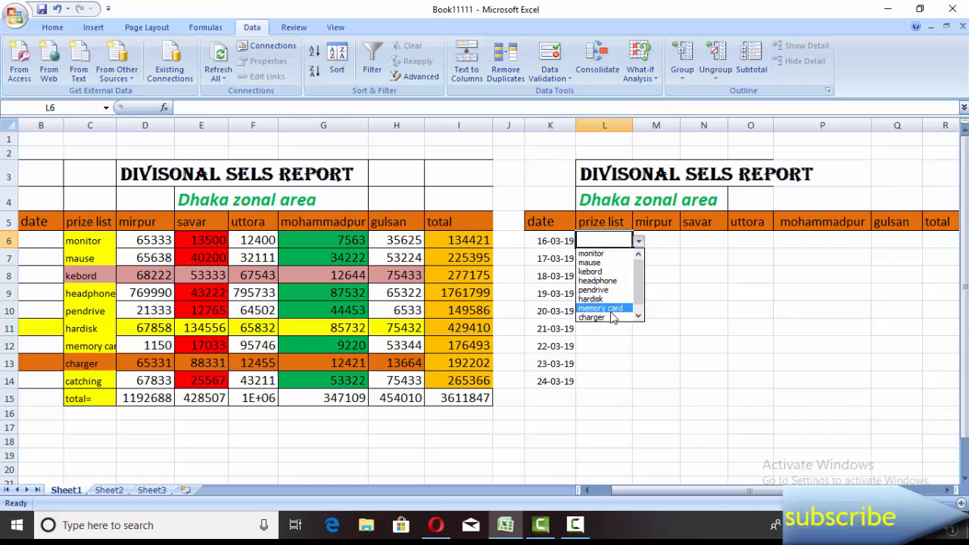
click(605, 255)
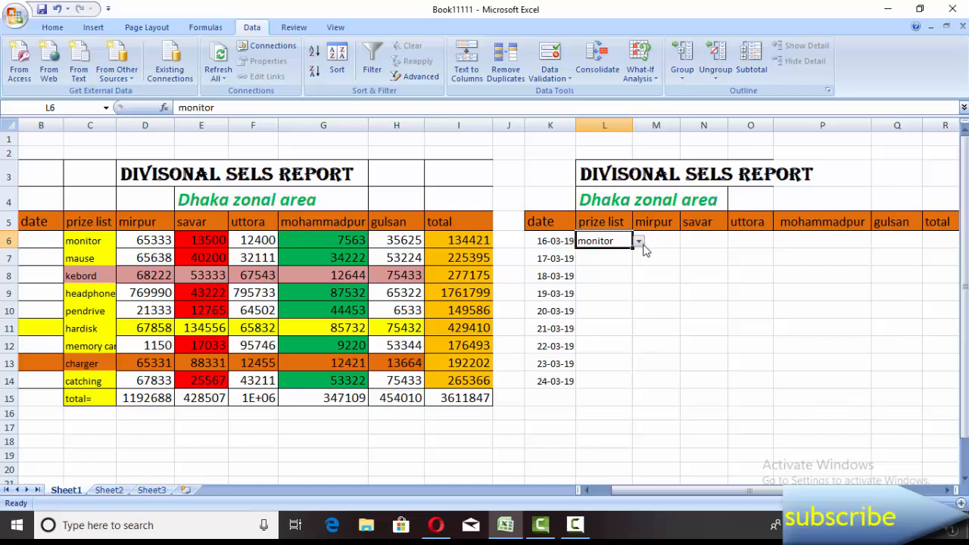
click(639, 242)
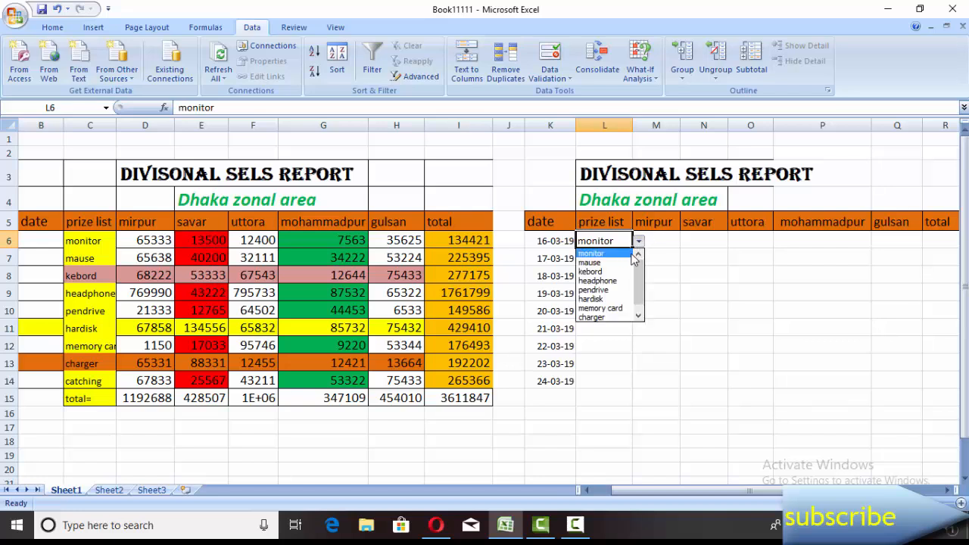
click(683, 263)
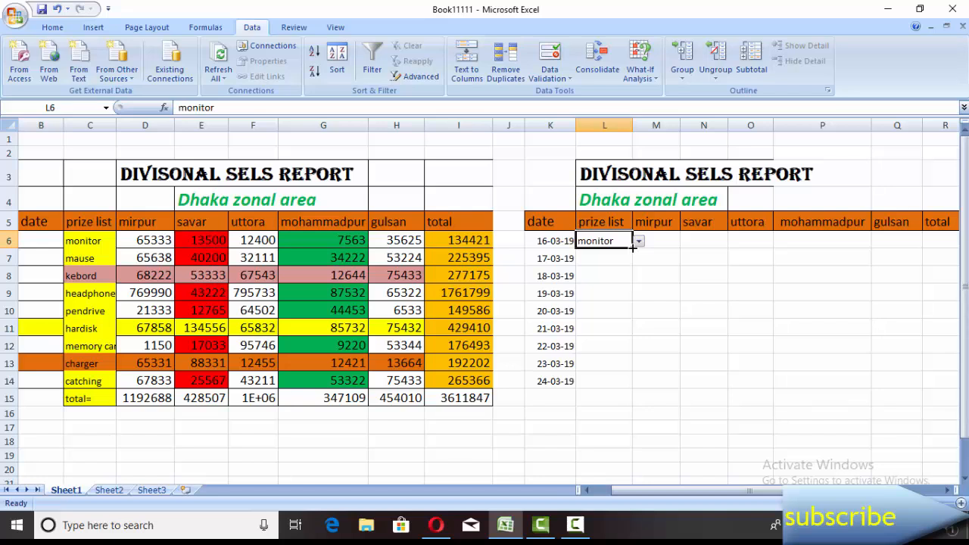
drag(632, 246, 628, 390)
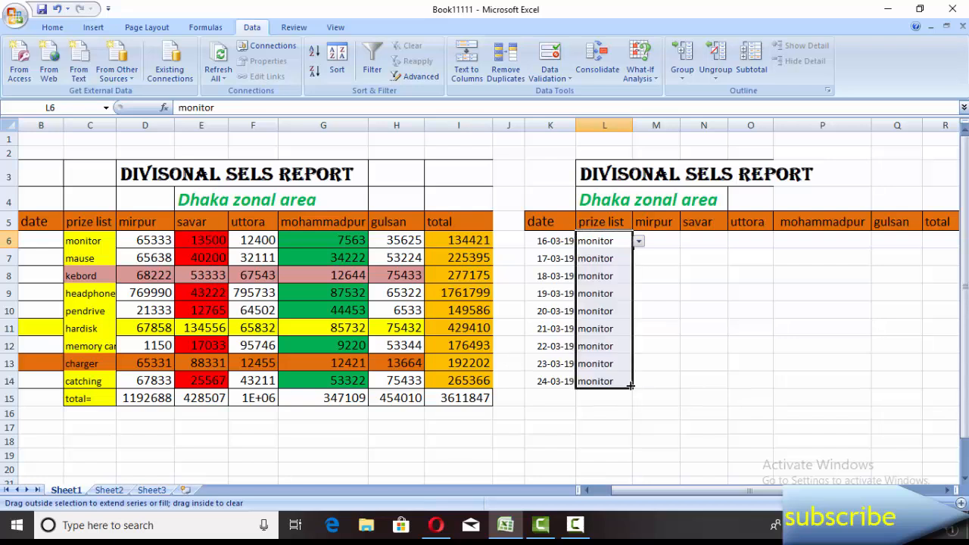
Step: Choose mause in L7 and kebord in L8 from the prize list dropdowns
click(627, 259)
click(621, 241)
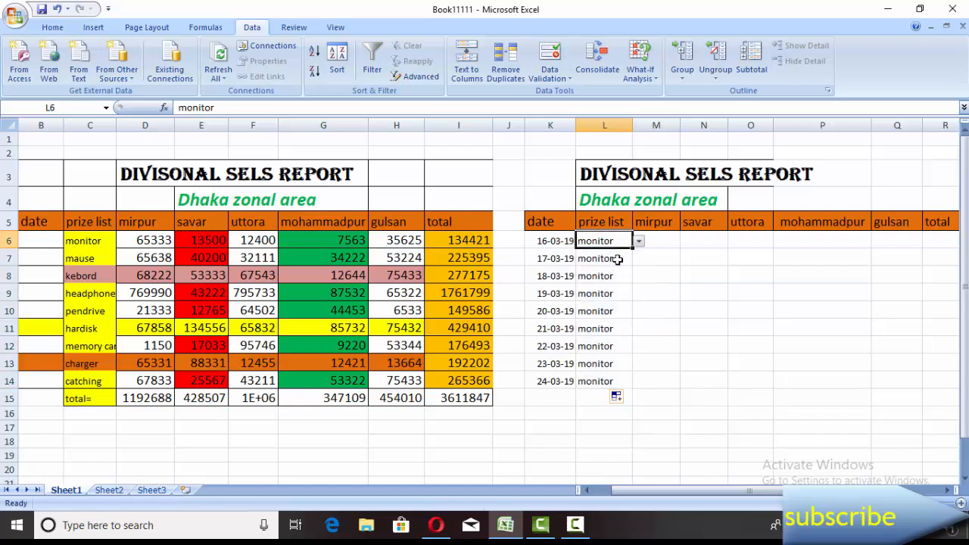
click(622, 259)
click(640, 260)
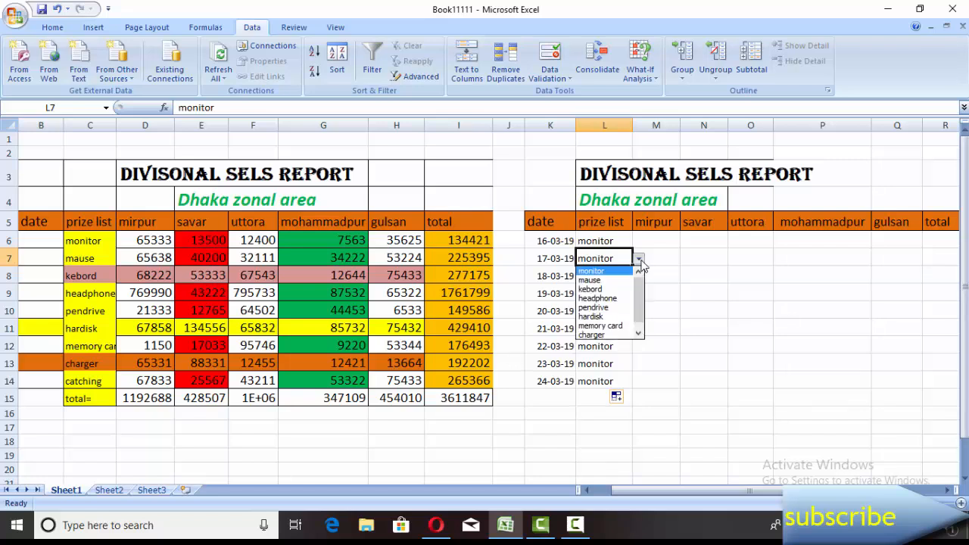
click(606, 281)
click(626, 277)
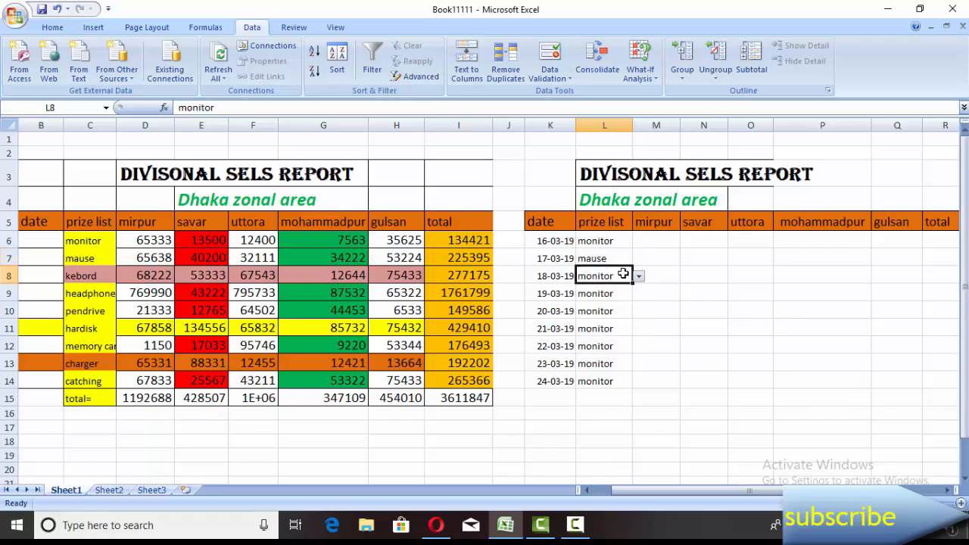
click(638, 277)
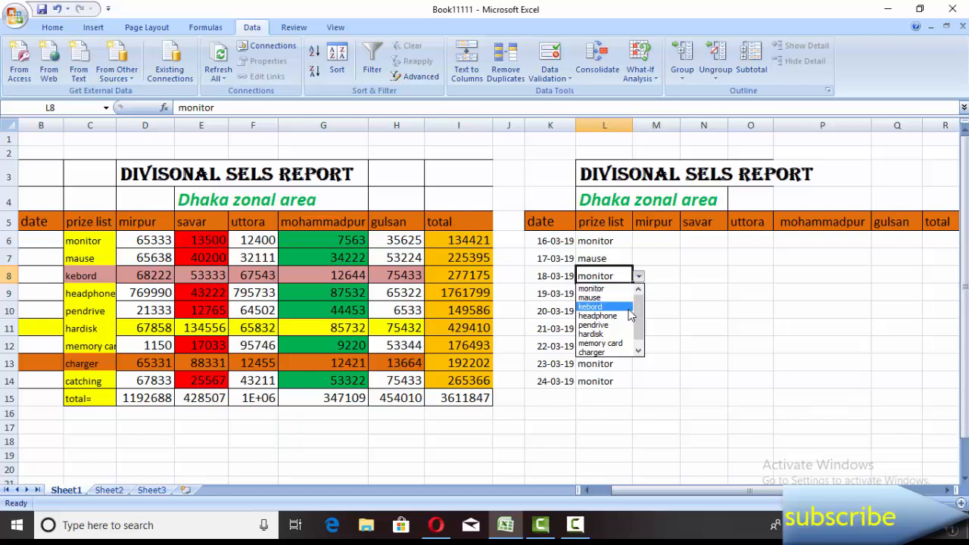
click(629, 307)
Step: Choose headphone in L9 and pendrive in L10 from the prize list dropdowns
click(620, 294)
click(639, 295)
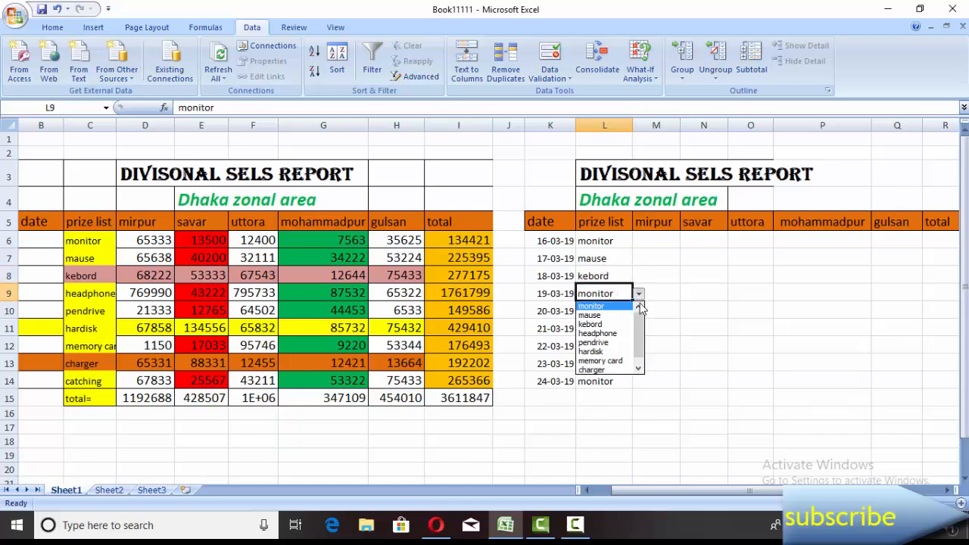
click(628, 333)
click(617, 312)
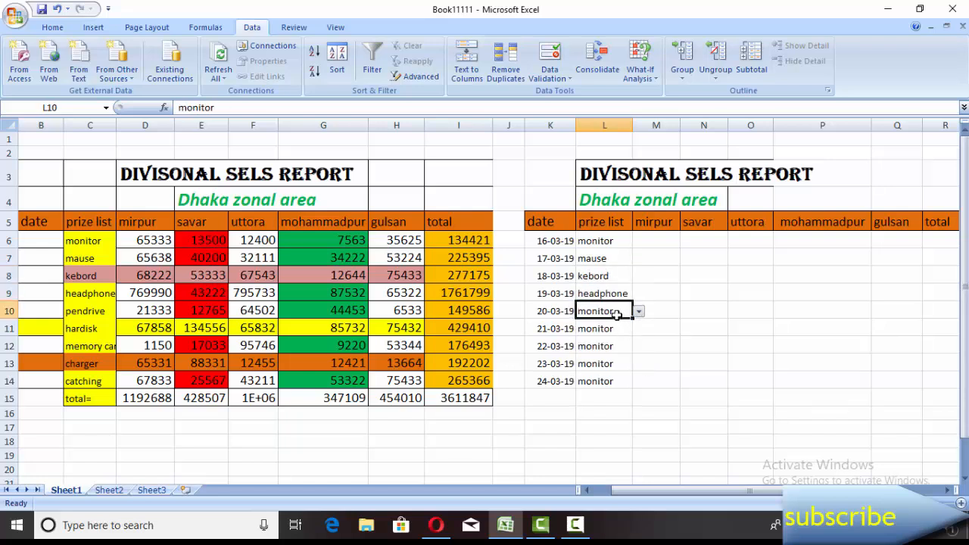
click(639, 311)
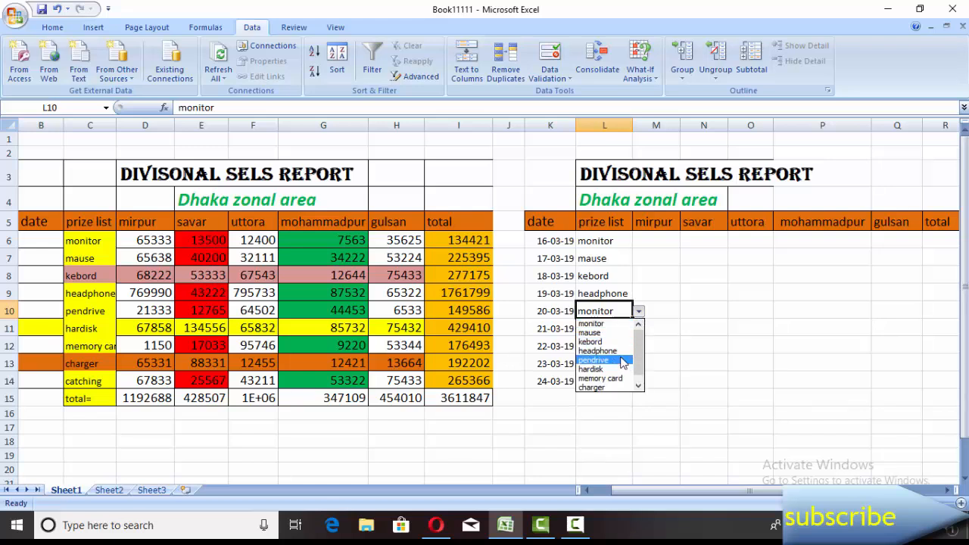
click(625, 360)
Step: Choose hardisk in L11 and memory card in L12 from the prize list dropdowns
click(628, 330)
click(639, 336)
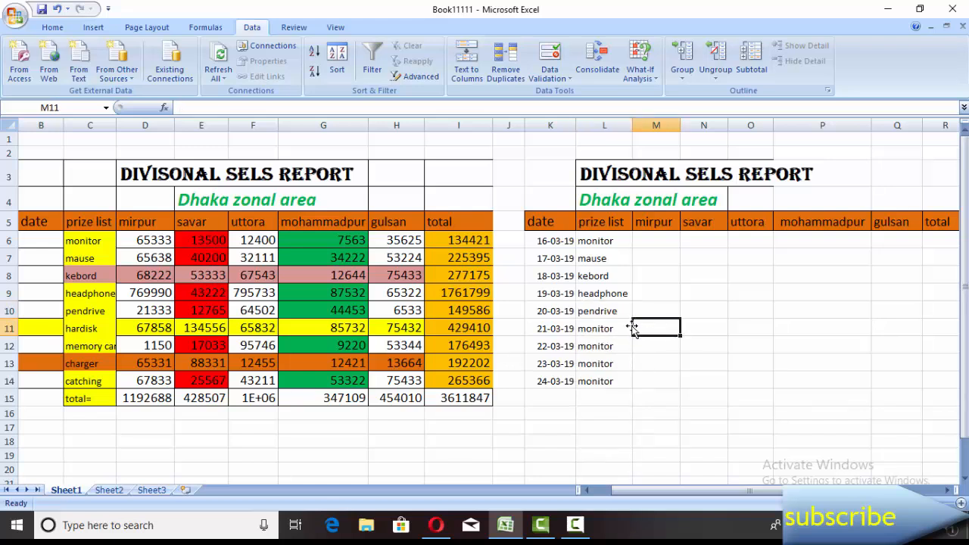
click(625, 328)
click(639, 329)
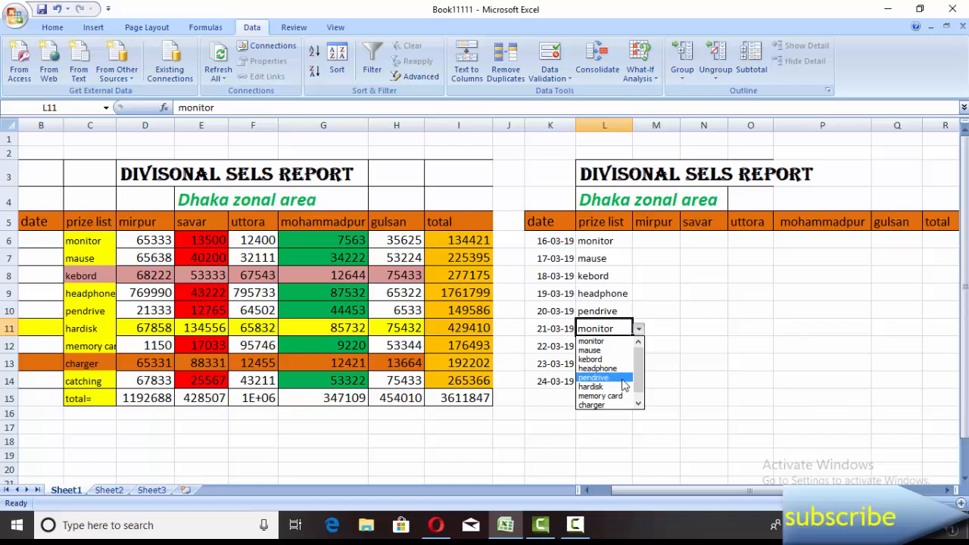
click(617, 386)
click(606, 346)
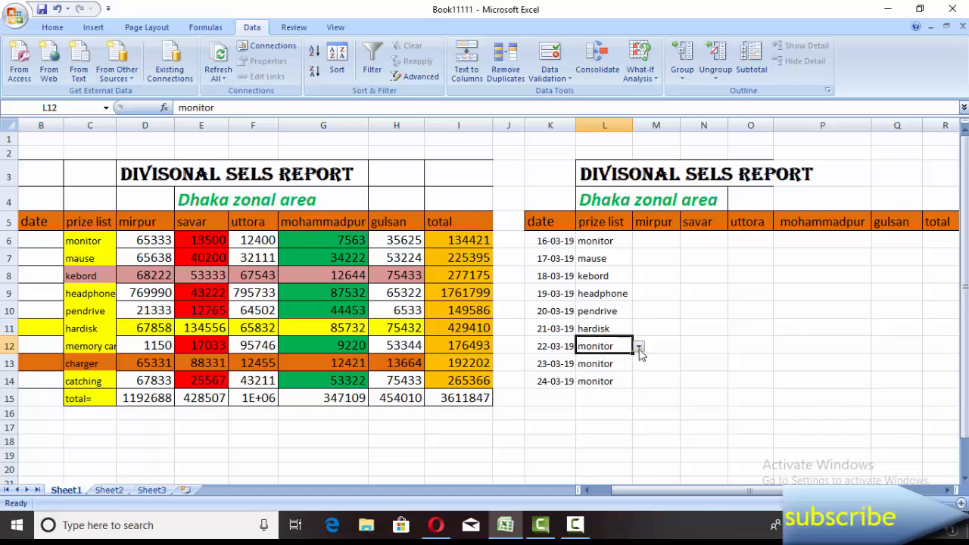
click(638, 346)
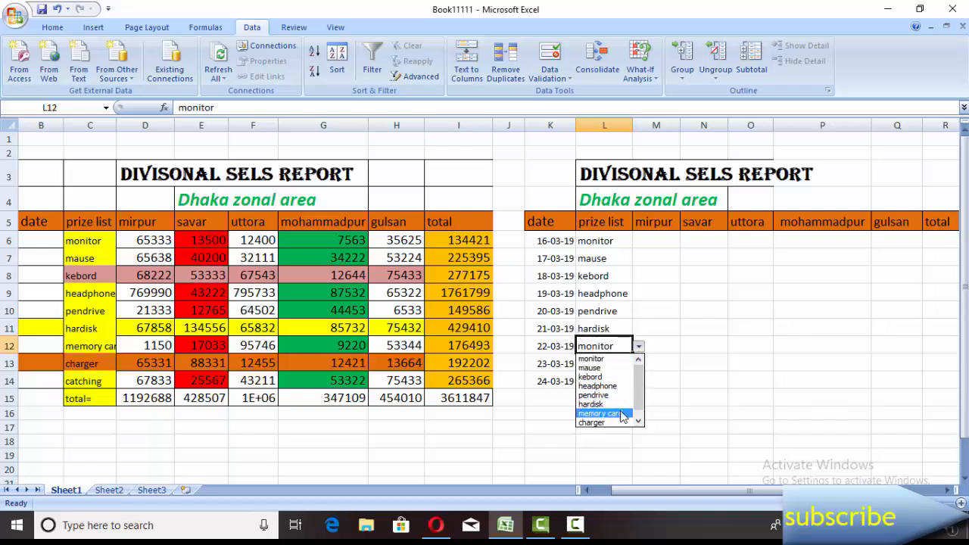
click(622, 413)
Step: Choose charger in L13 and catching in L14 from the prize list dropdowns
click(612, 366)
click(639, 370)
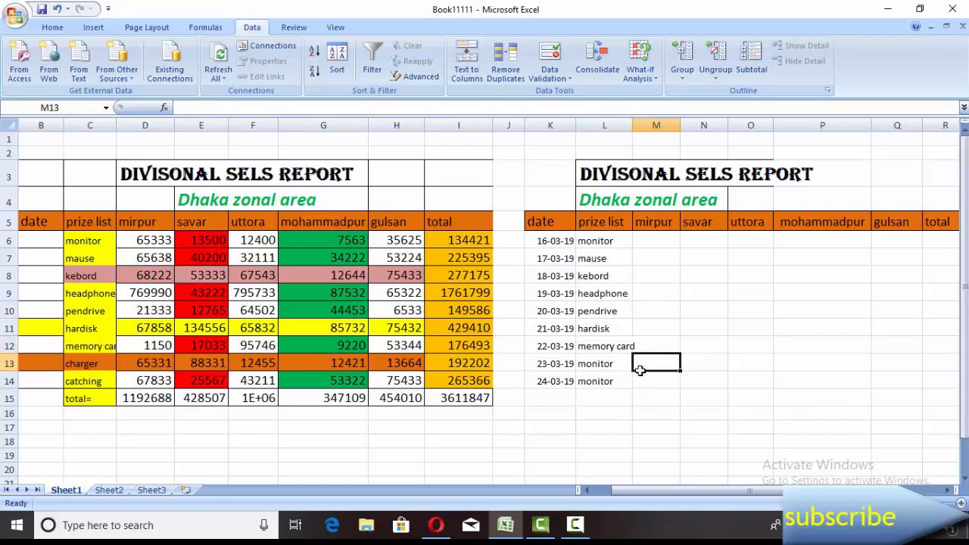
click(616, 365)
click(638, 365)
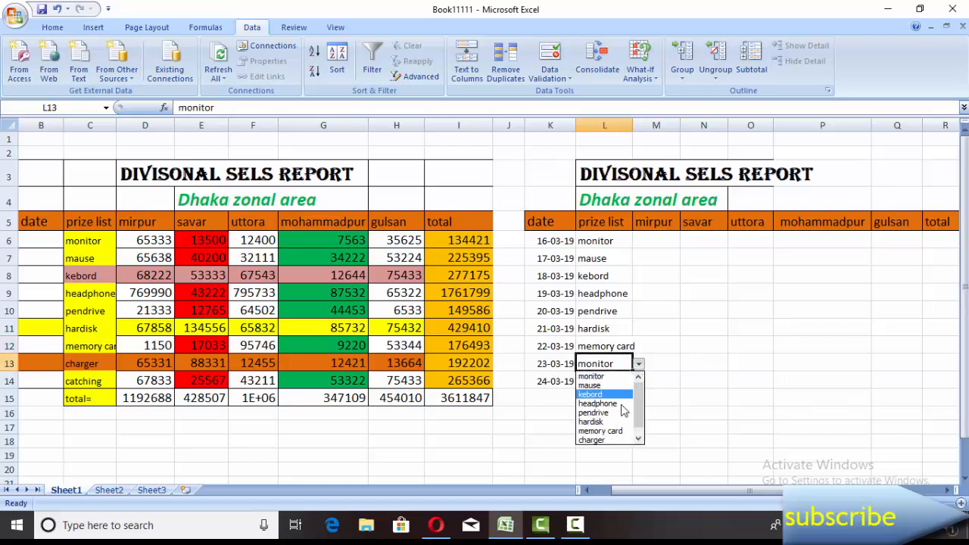
click(606, 440)
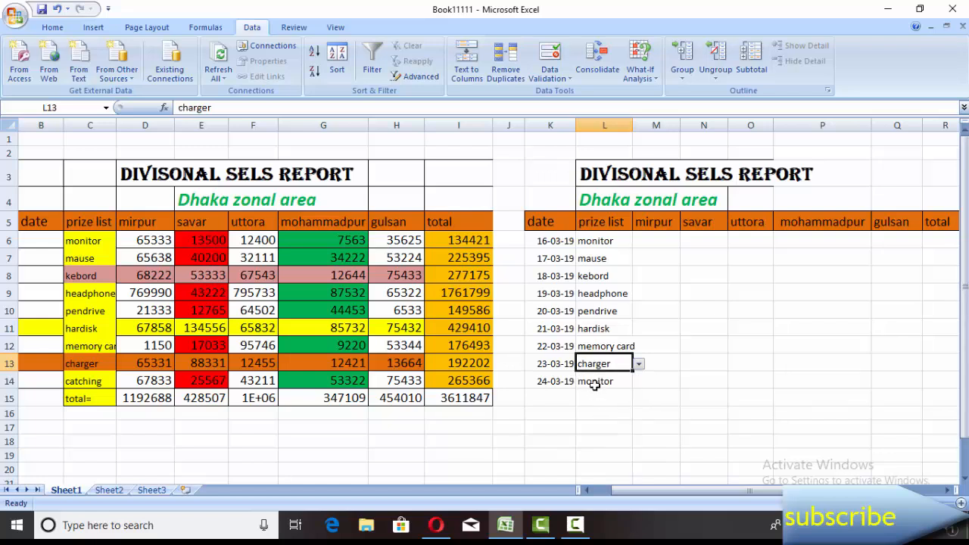
click(597, 381)
click(640, 383)
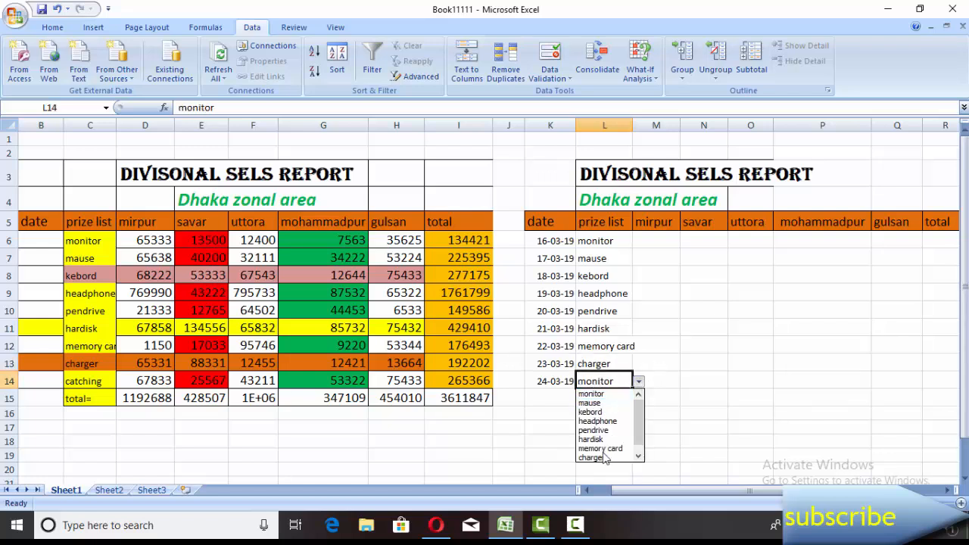
click(640, 453)
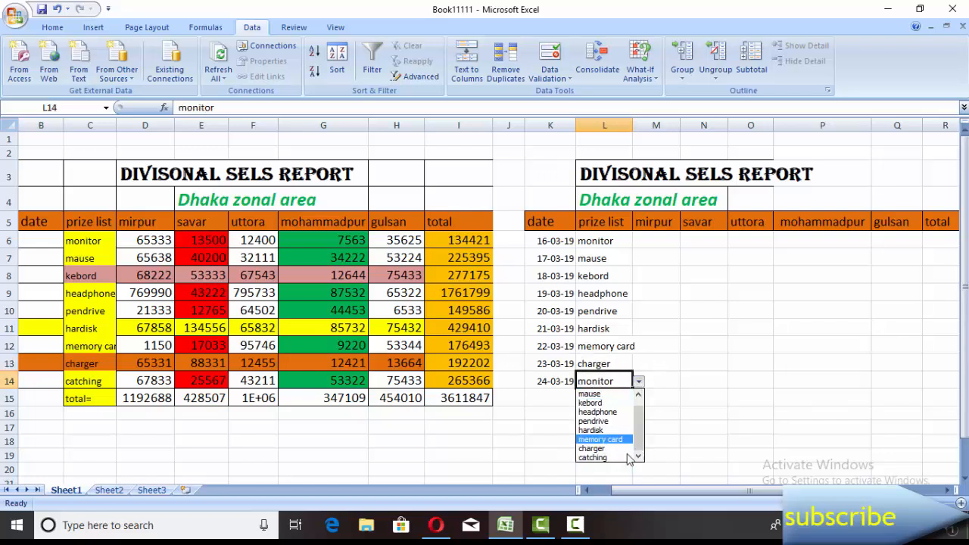
click(615, 456)
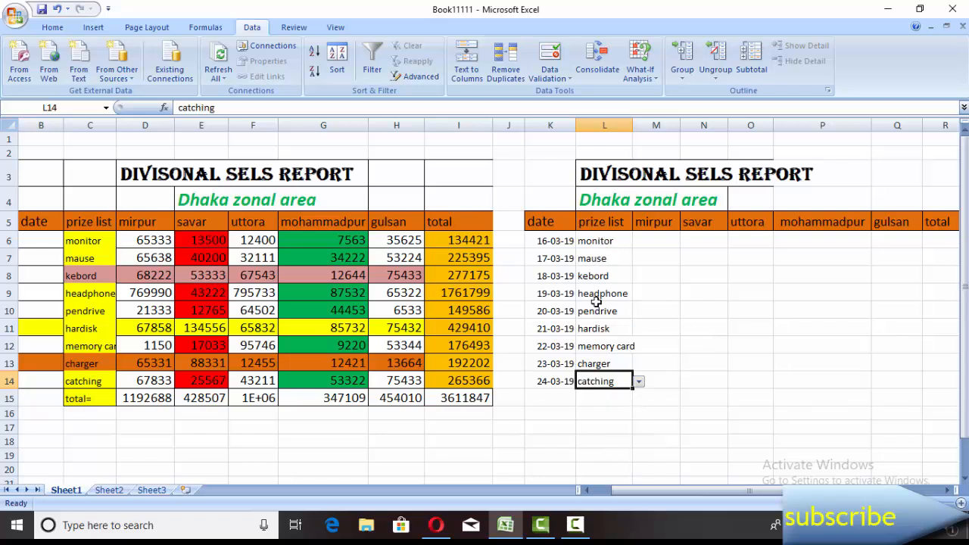
Step: Review the list validation settings of L6 and close them without applying changes
click(609, 242)
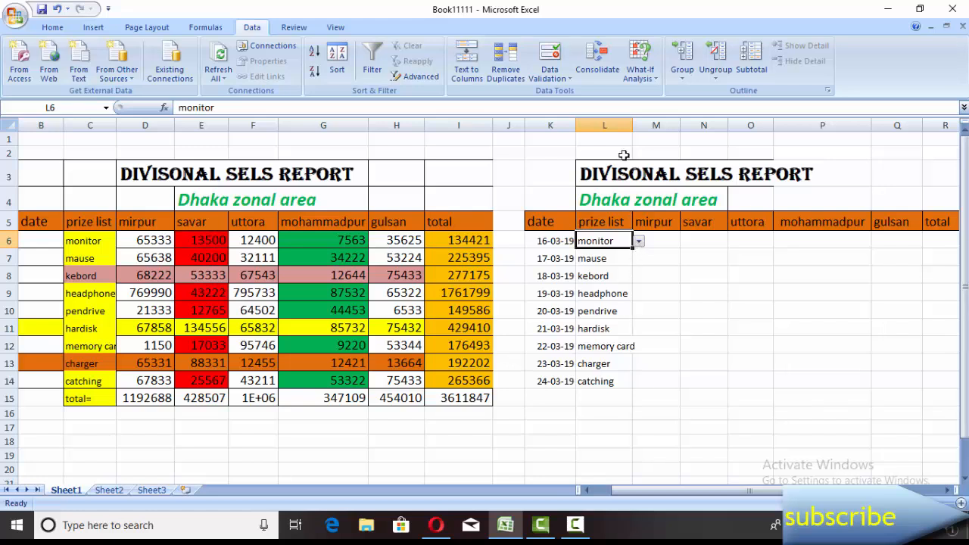
drag(633, 126, 634, 126)
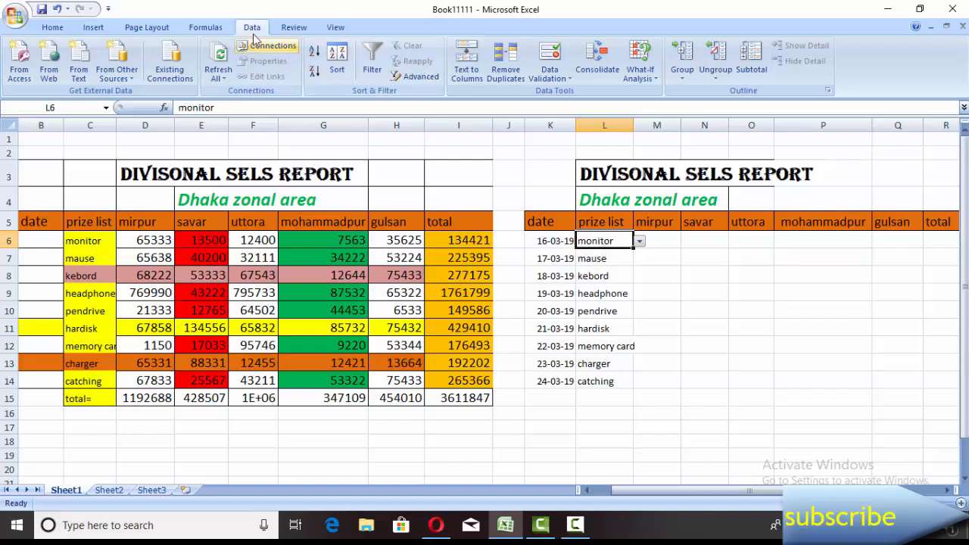
click(562, 78)
click(581, 93)
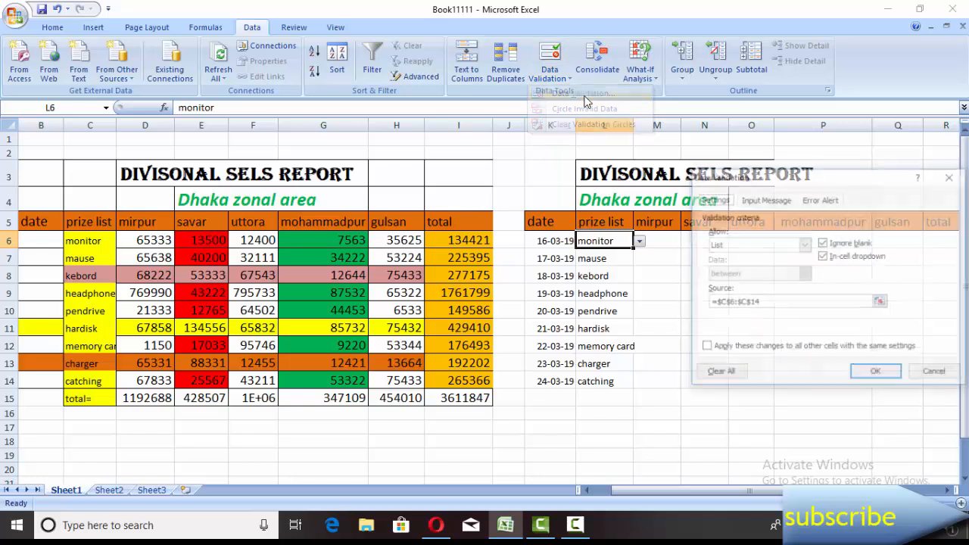
click(805, 246)
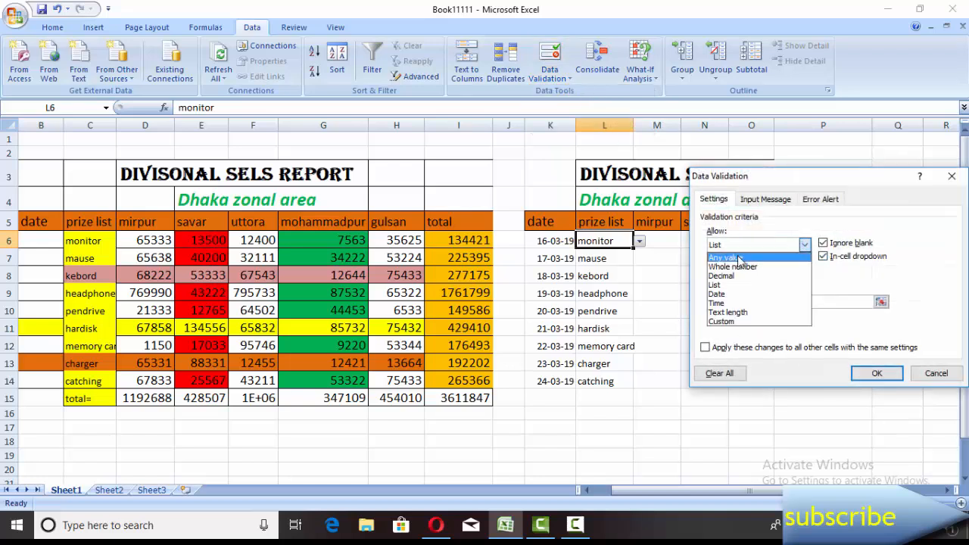
click(728, 287)
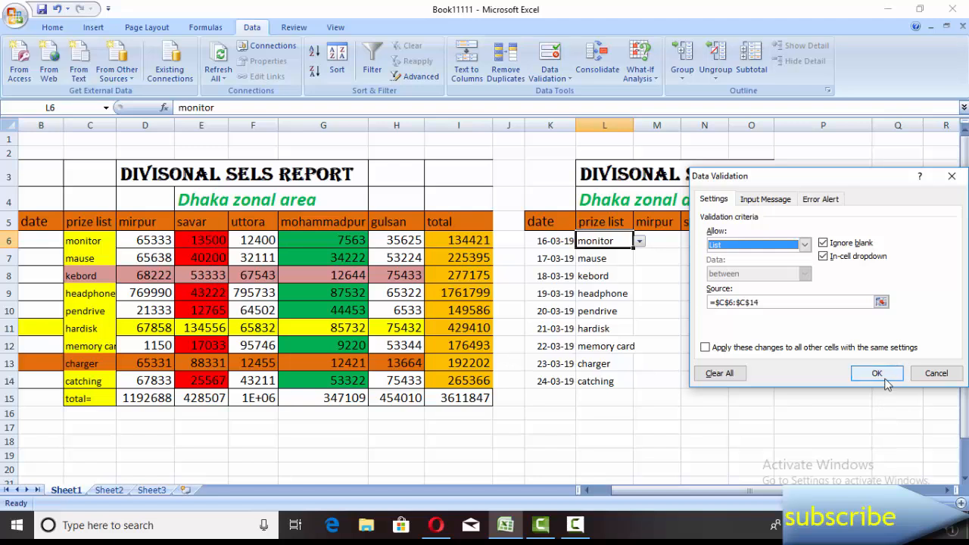
click(951, 175)
click(676, 240)
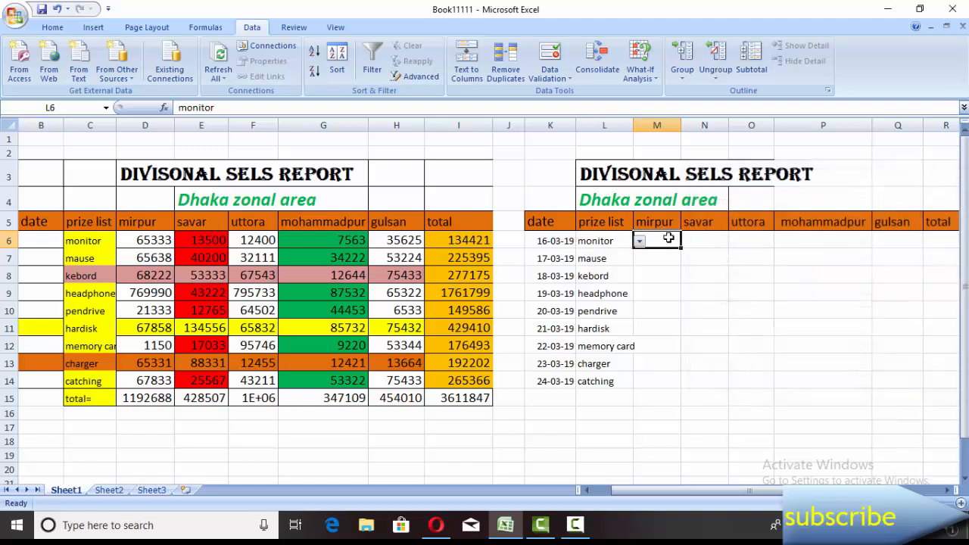
click(615, 242)
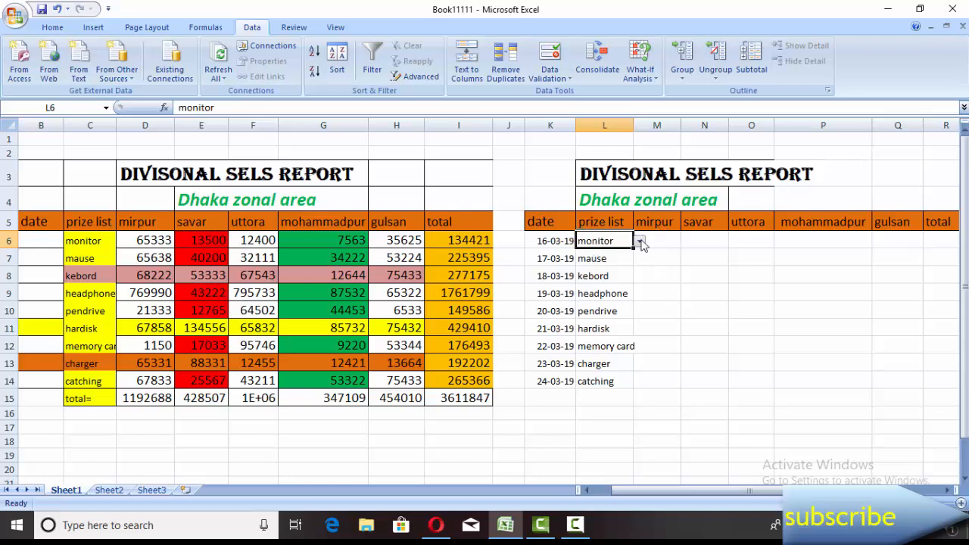
click(150, 241)
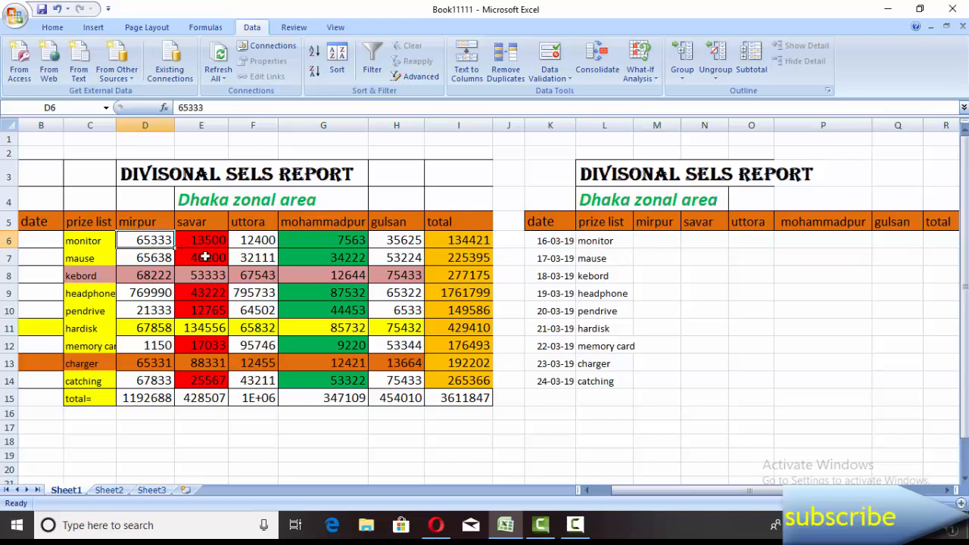
Step: Begin a VLOOKUP formula in M6 with L6 as the lookup value and C5:I14 as the table array
click(646, 243)
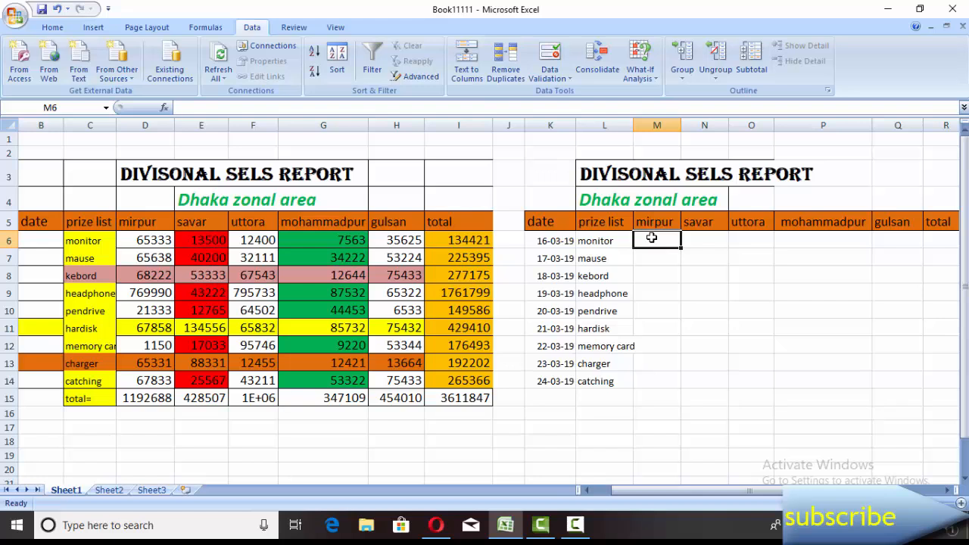
text(=)
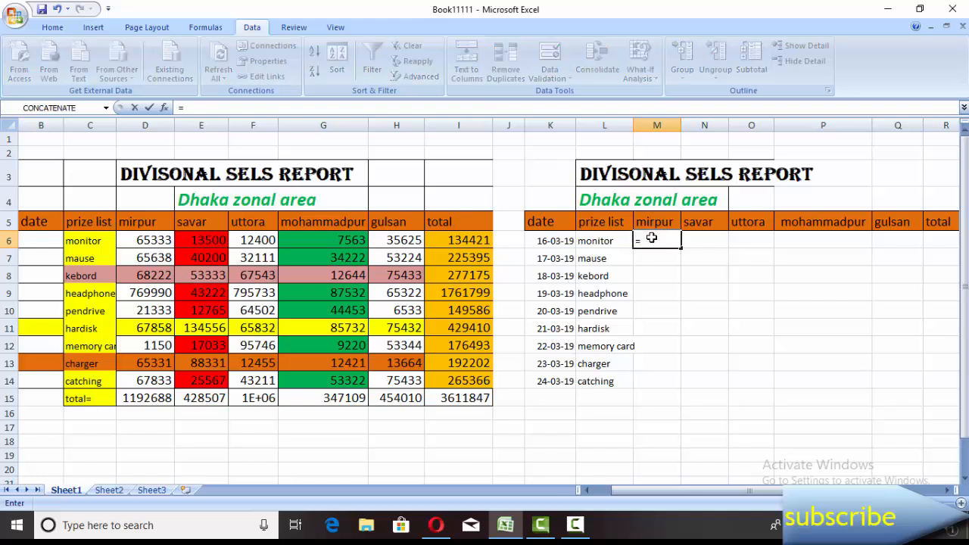
text(v)
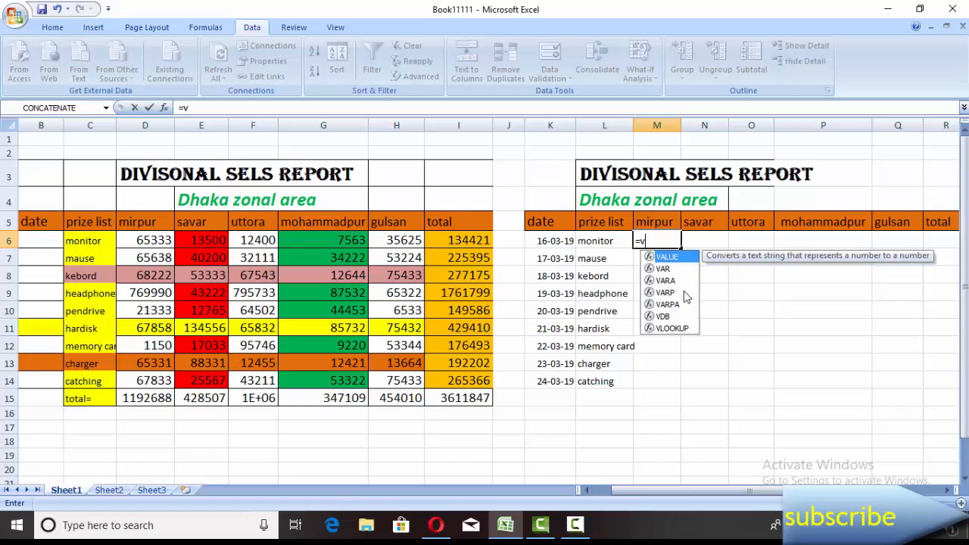
double_click(672, 327)
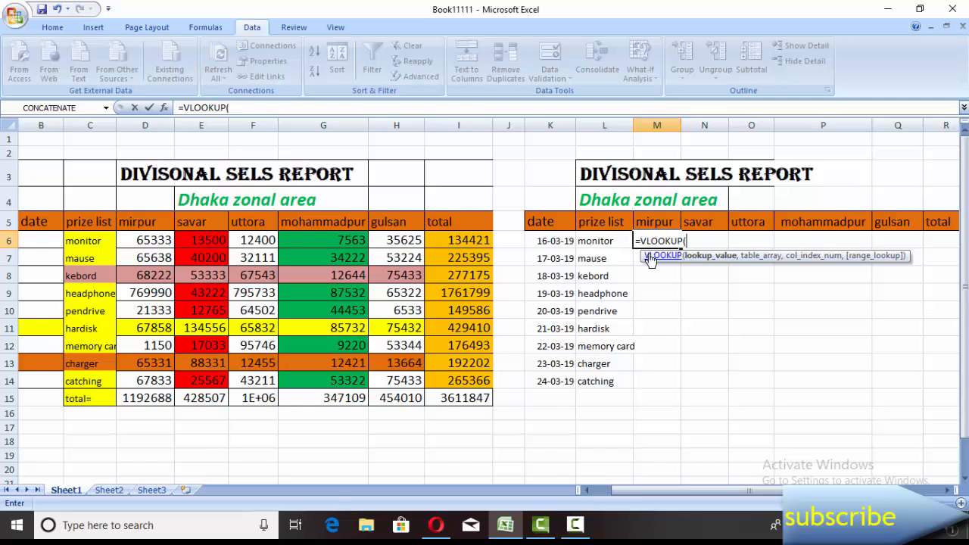
click(604, 241)
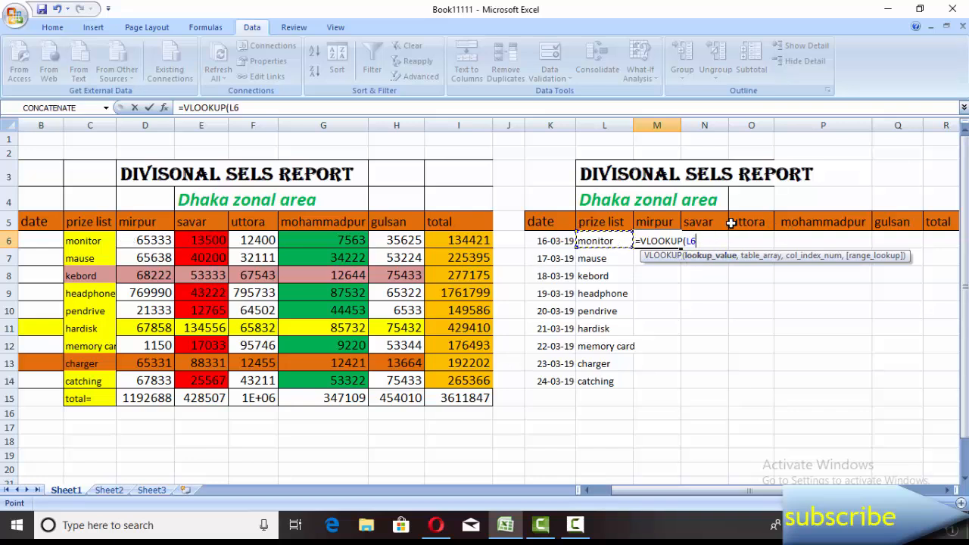
text(,)
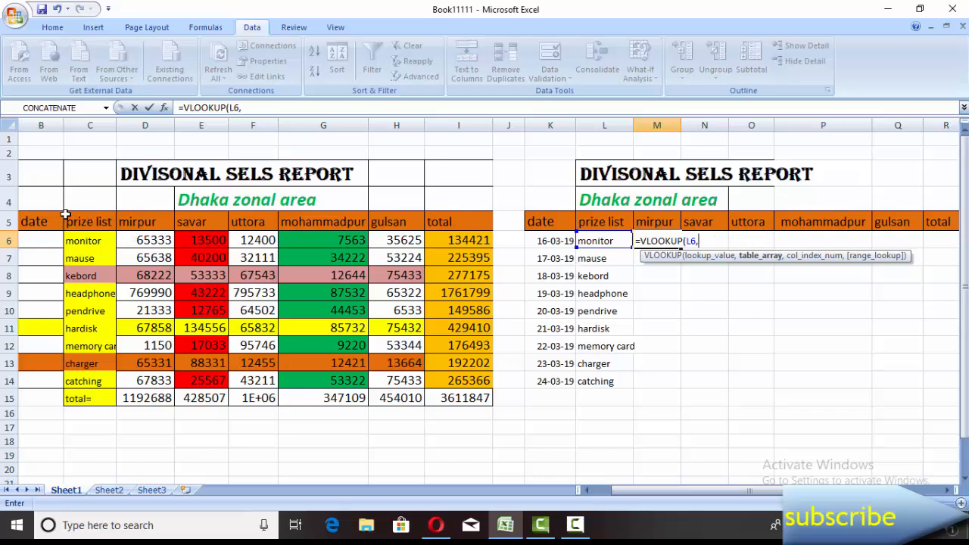
drag(66, 215, 456, 388)
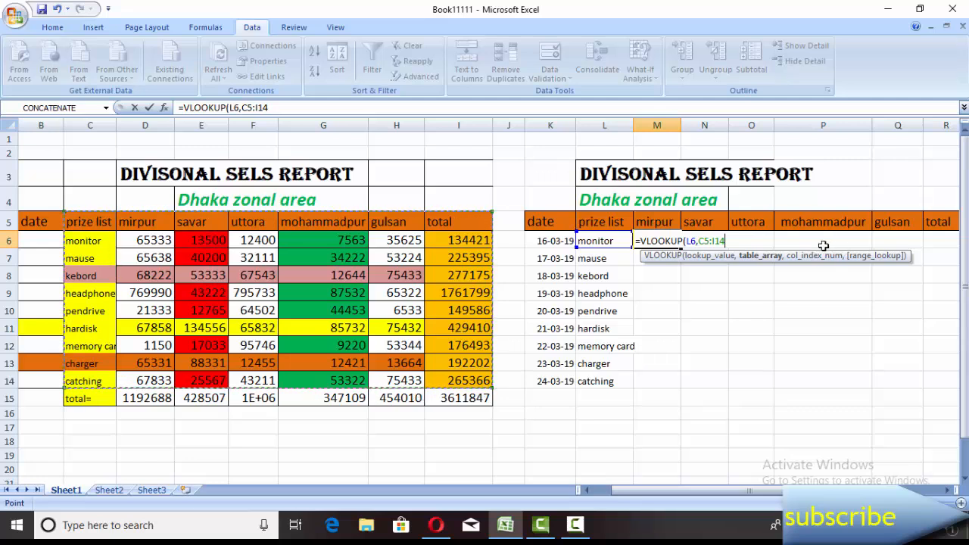
Step: Complete the M6 VLOOKUP with column index 2 and FALSE for an exact match, and enter it
text(,2)
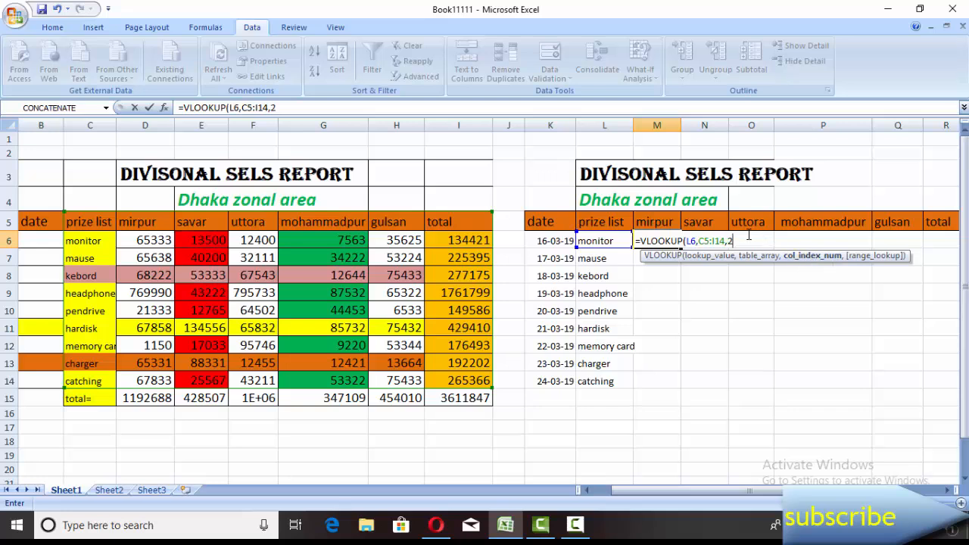
text(,)
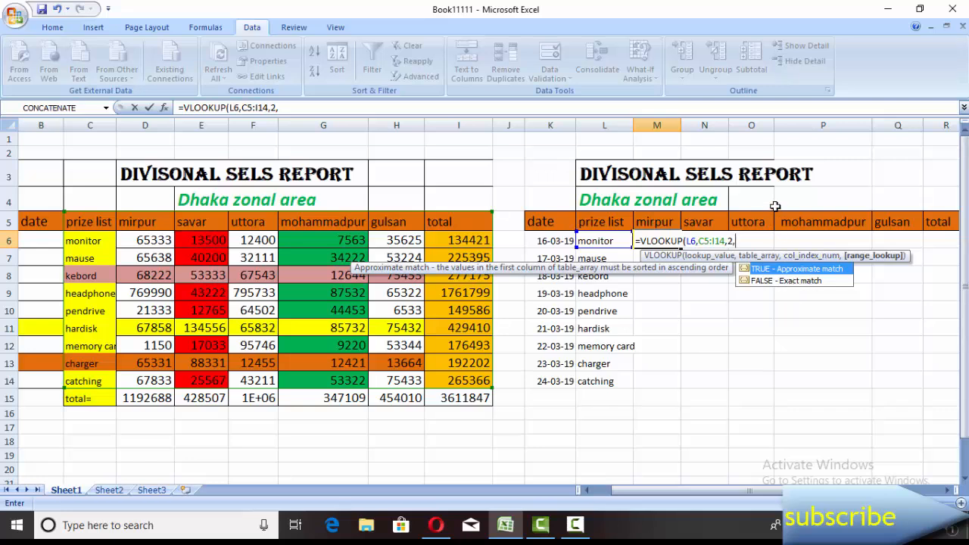
text(alse)
click(760, 241)
text())
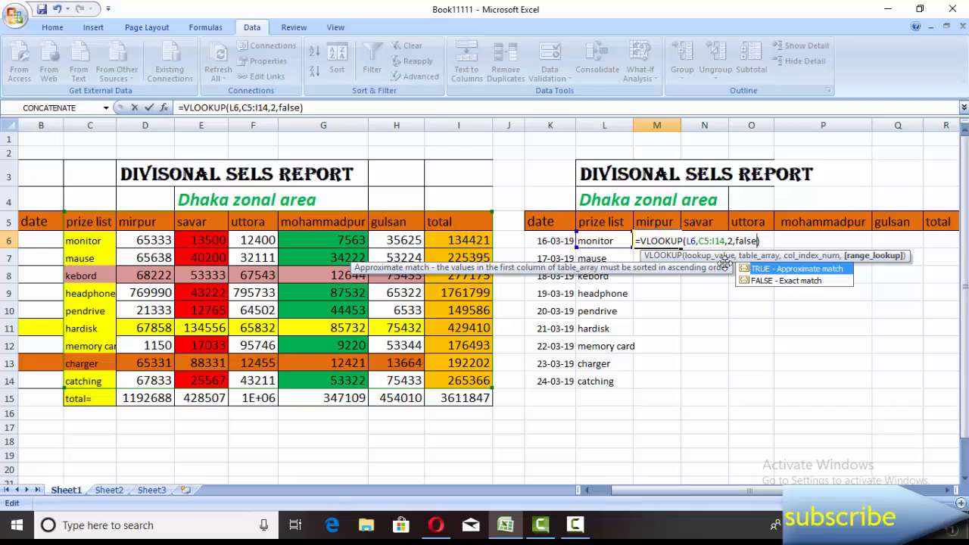
key(Return)
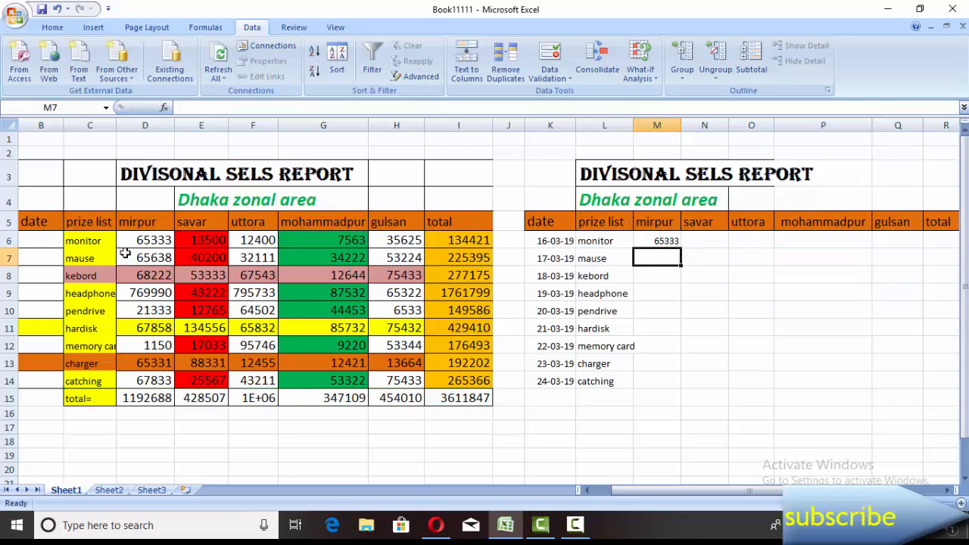
Step: Fill the M6 VLOOKUP formula down the mirpur column through M14
click(673, 239)
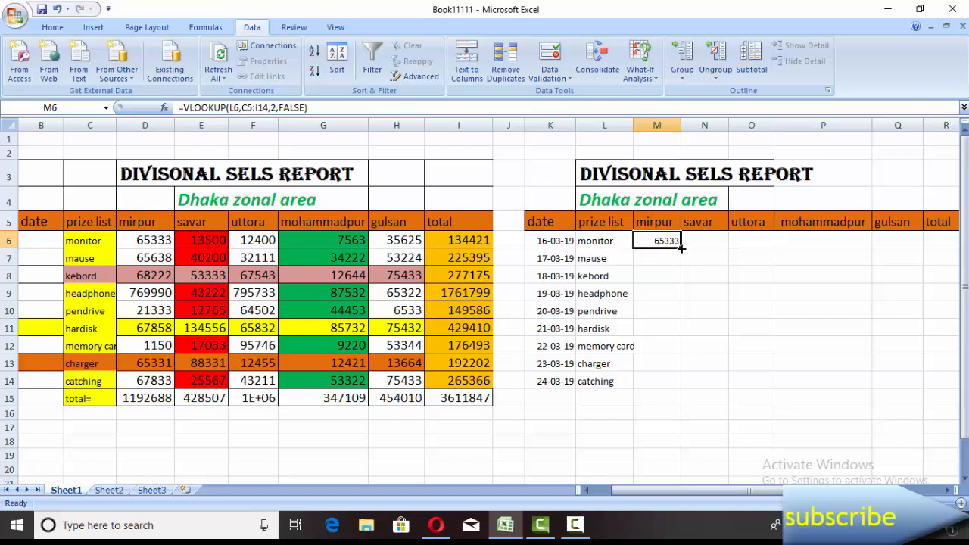
drag(681, 246, 761, 389)
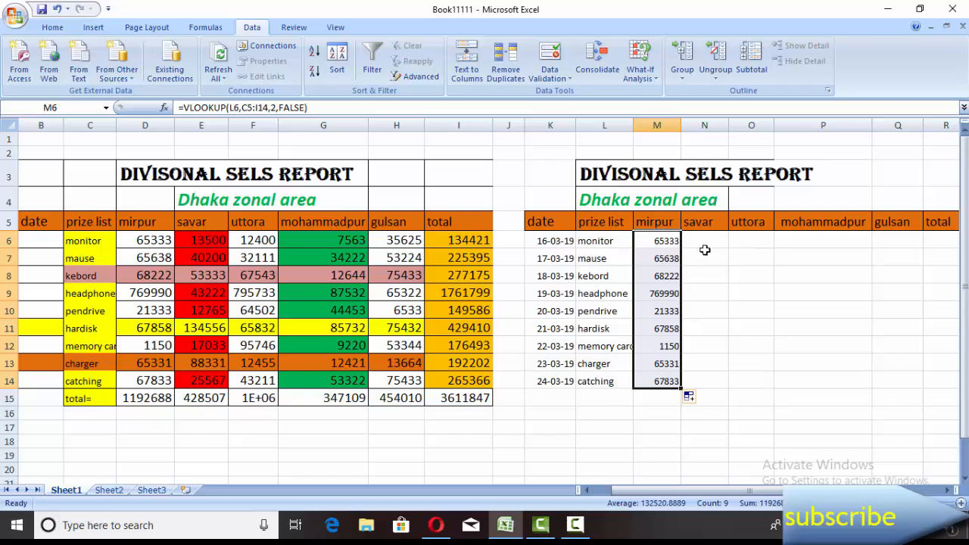
click(711, 327)
click(710, 241)
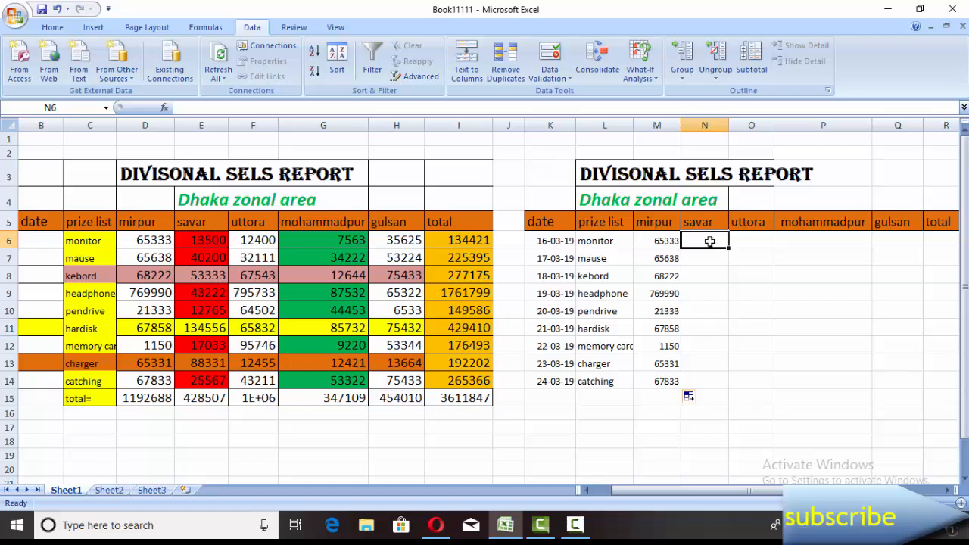
click(733, 262)
click(796, 252)
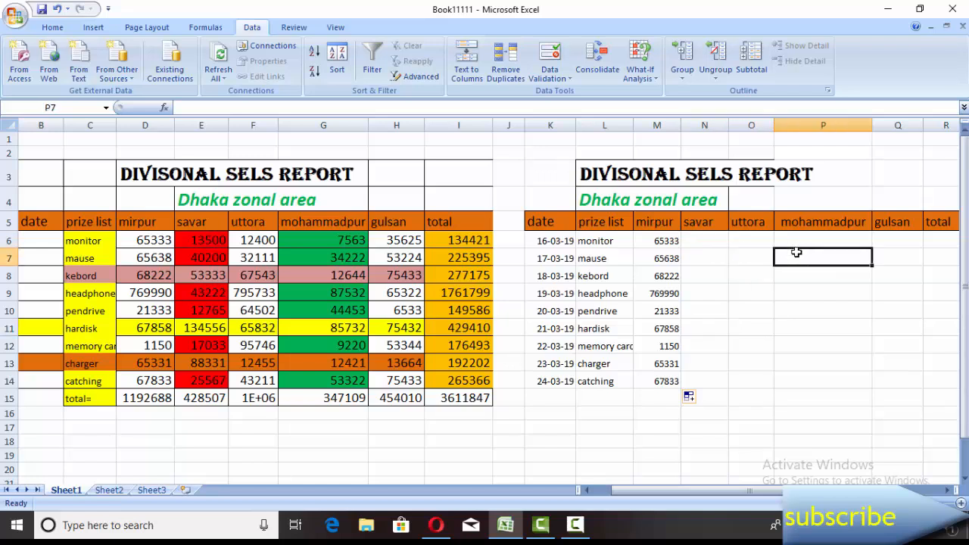
click(814, 237)
click(797, 273)
click(816, 331)
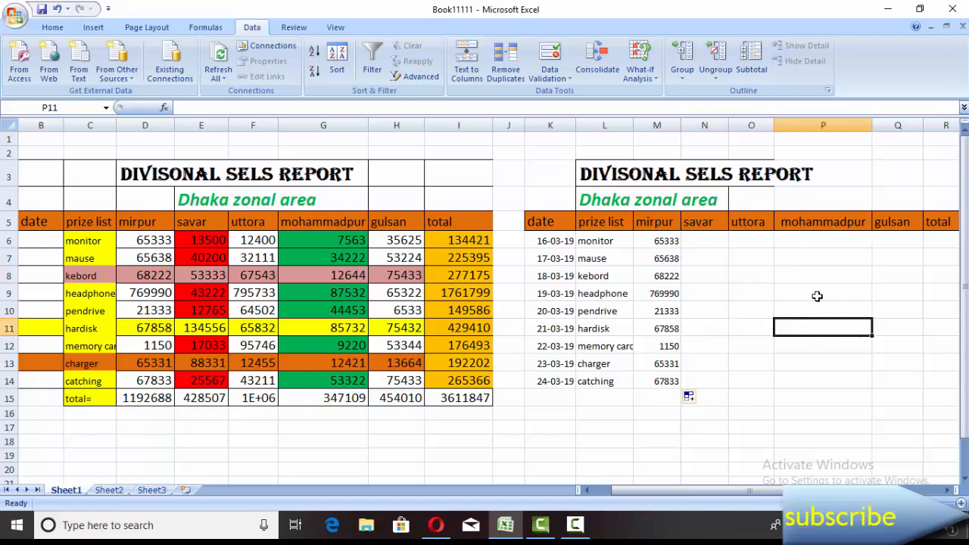
click(812, 277)
click(747, 277)
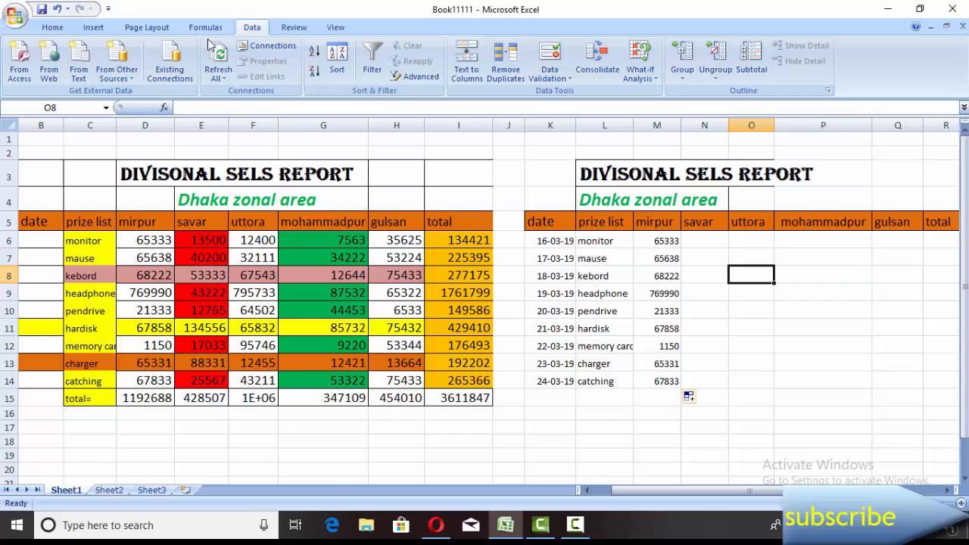
click(53, 28)
click(839, 292)
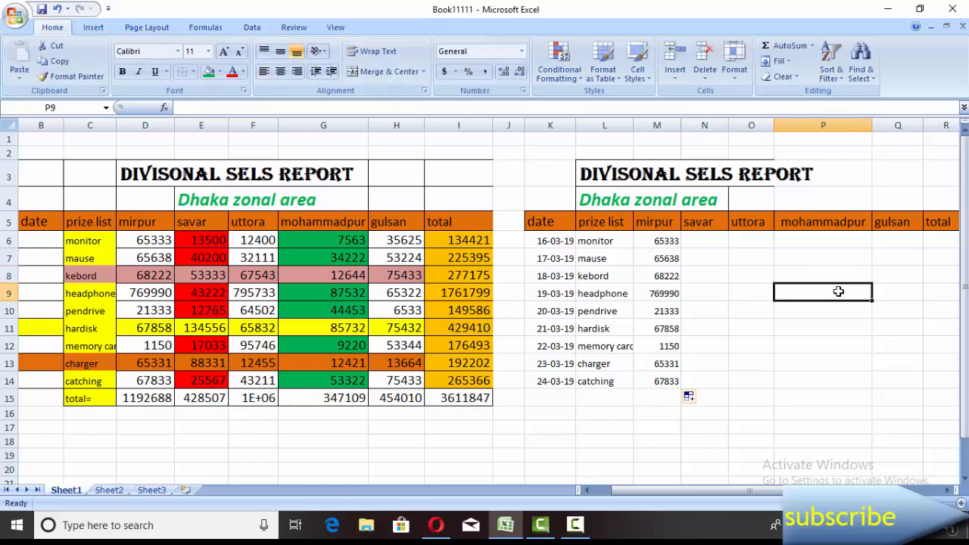
click(833, 258)
click(805, 298)
click(757, 275)
click(757, 240)
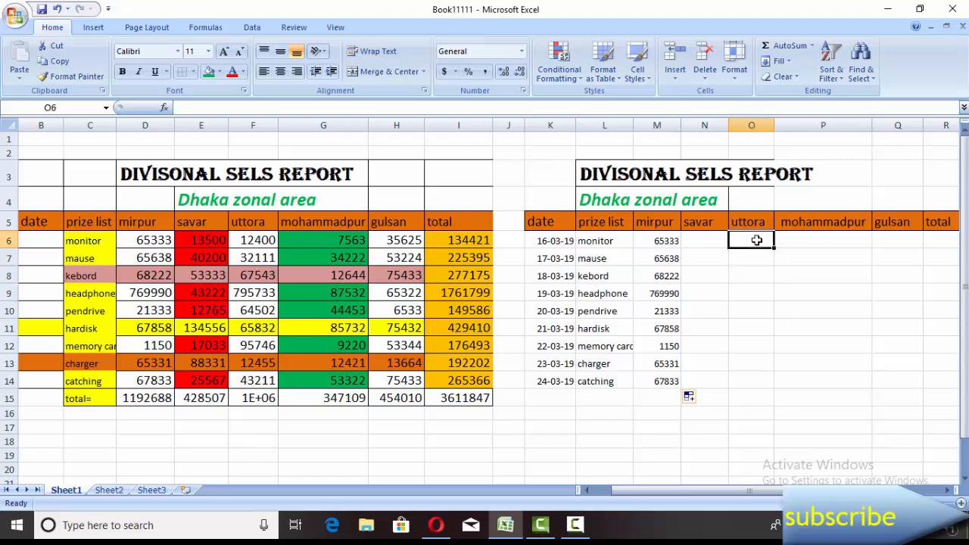
click(741, 275)
click(716, 261)
click(734, 291)
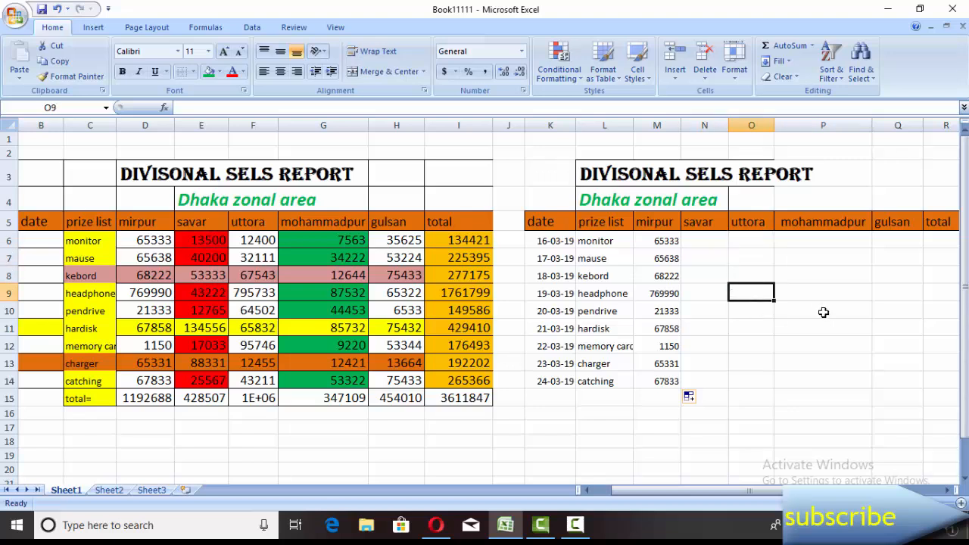
click(826, 312)
click(876, 343)
click(877, 292)
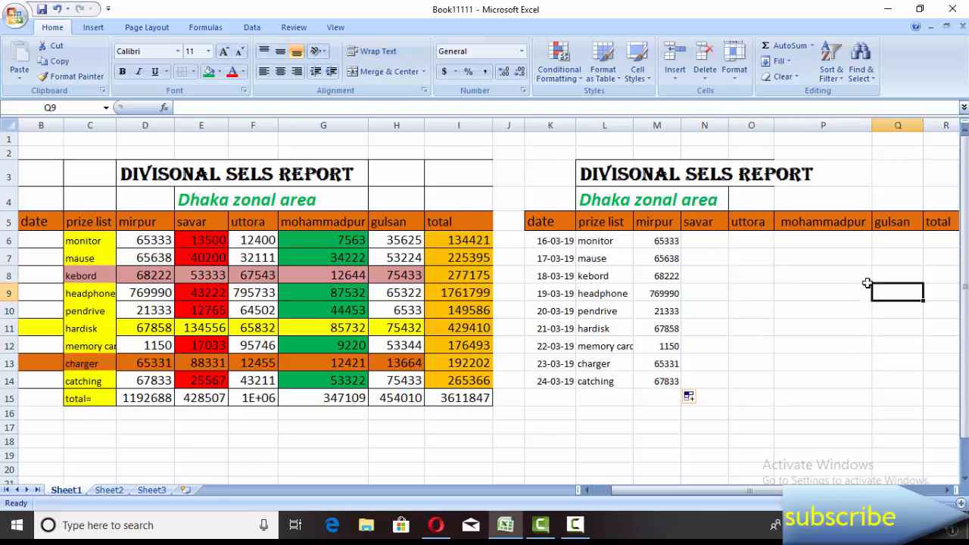
click(799, 274)
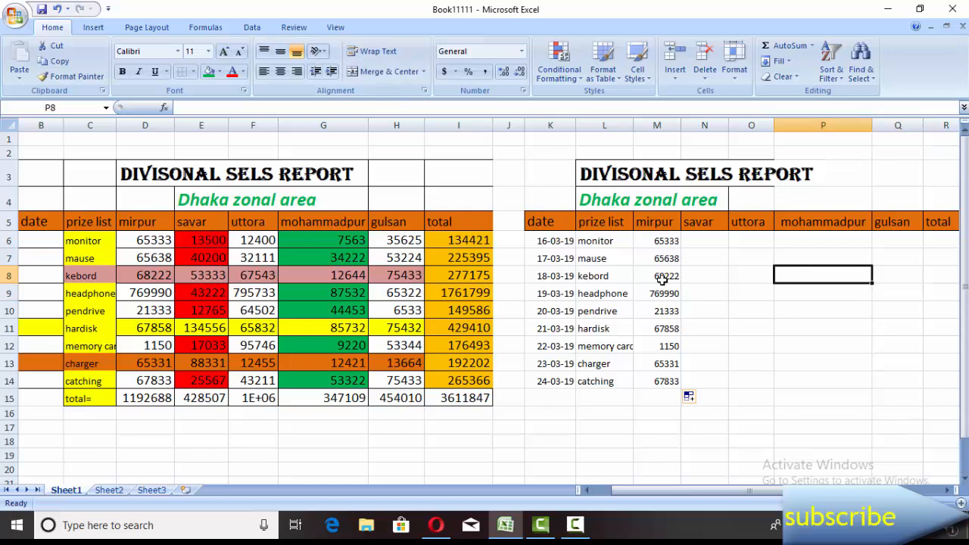
click(706, 239)
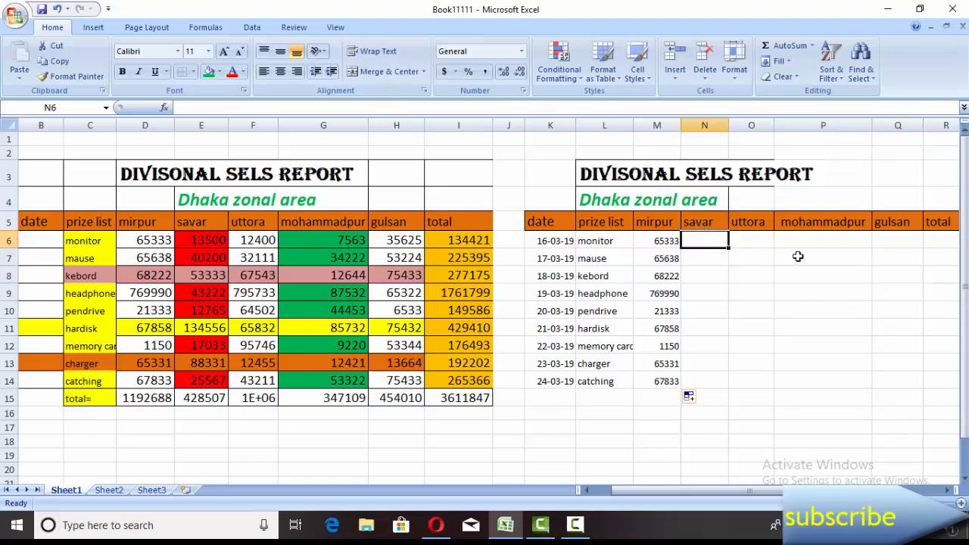
click(750, 274)
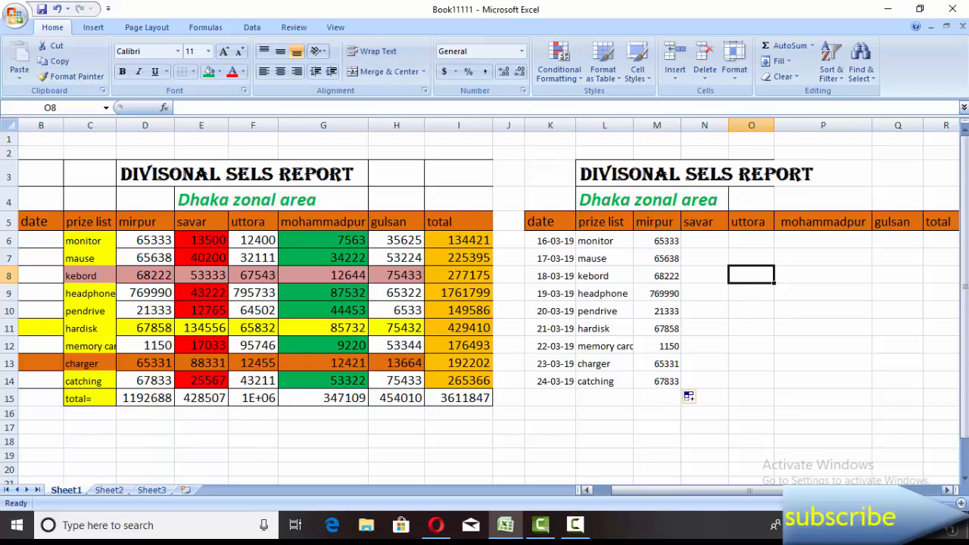
click(574, 524)
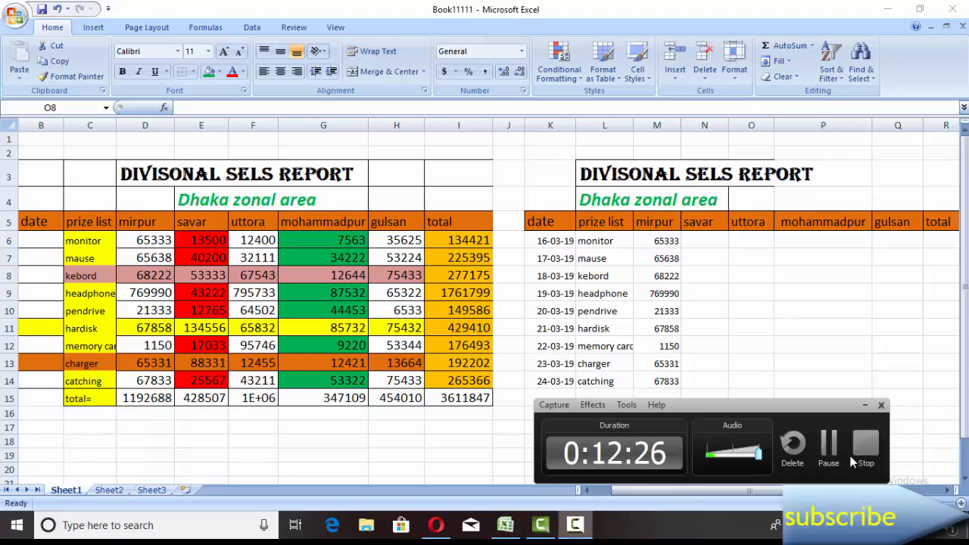
click(829, 460)
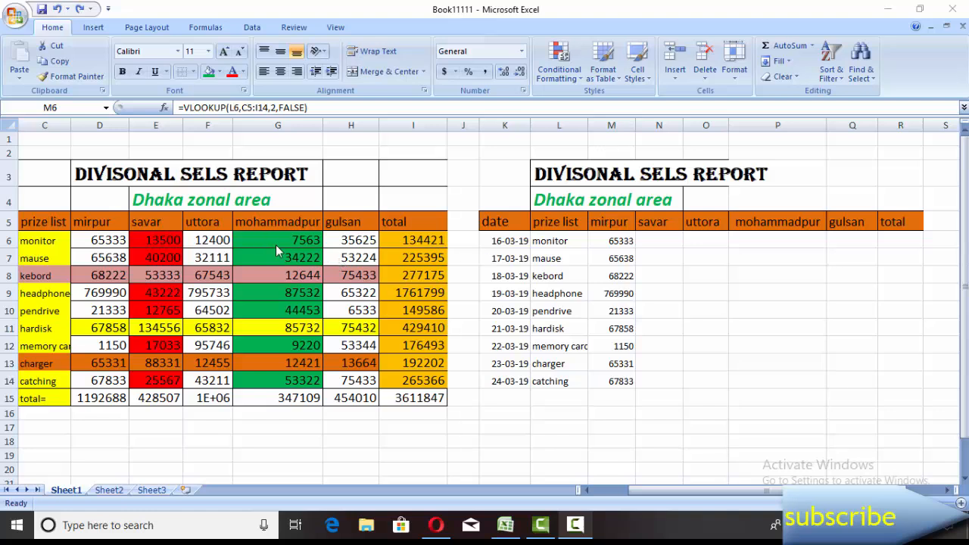
click(632, 241)
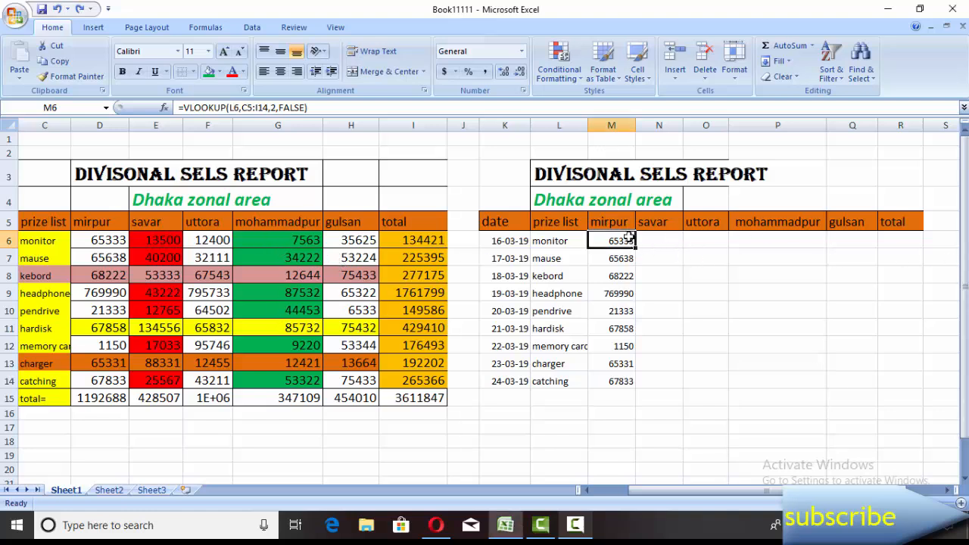
Step: Fill the M6 VLOOKUP formula across through Q6, and copy that row of formulas down through row 14
drag(636, 248, 861, 257)
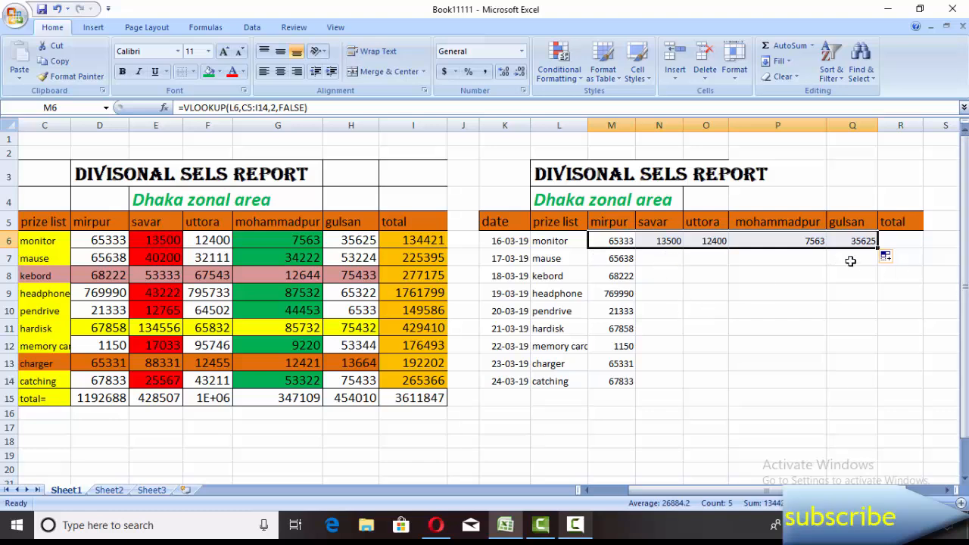
drag(876, 250, 872, 383)
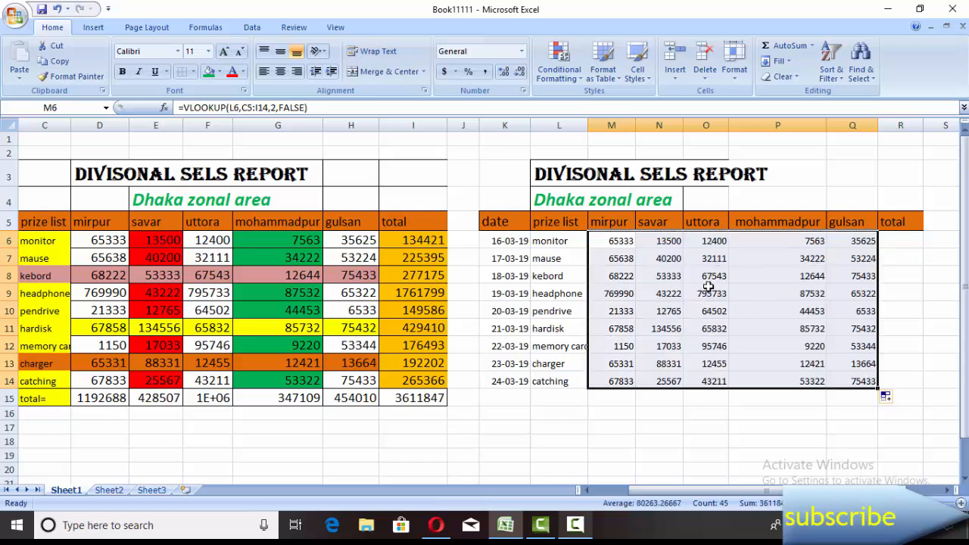
click(826, 404)
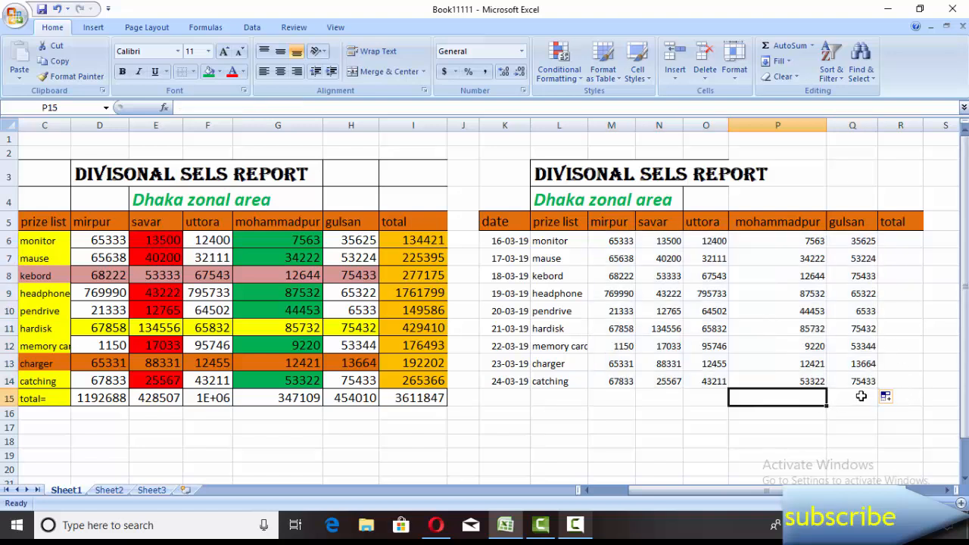
click(860, 396)
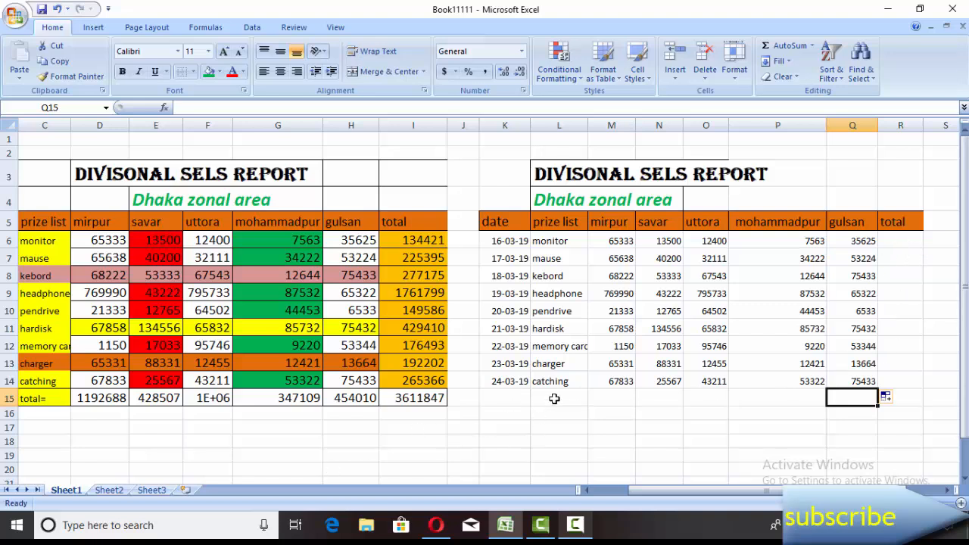
click(505, 398)
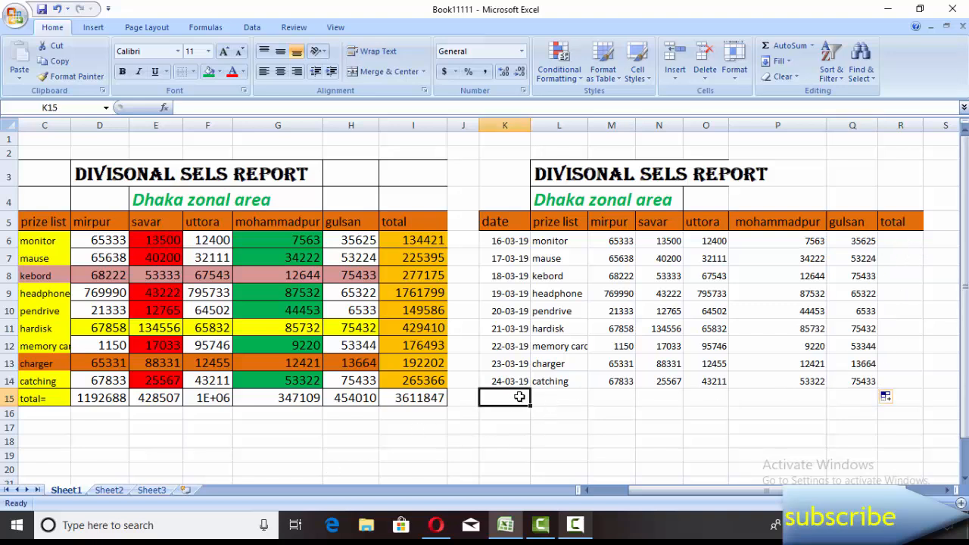
click(587, 490)
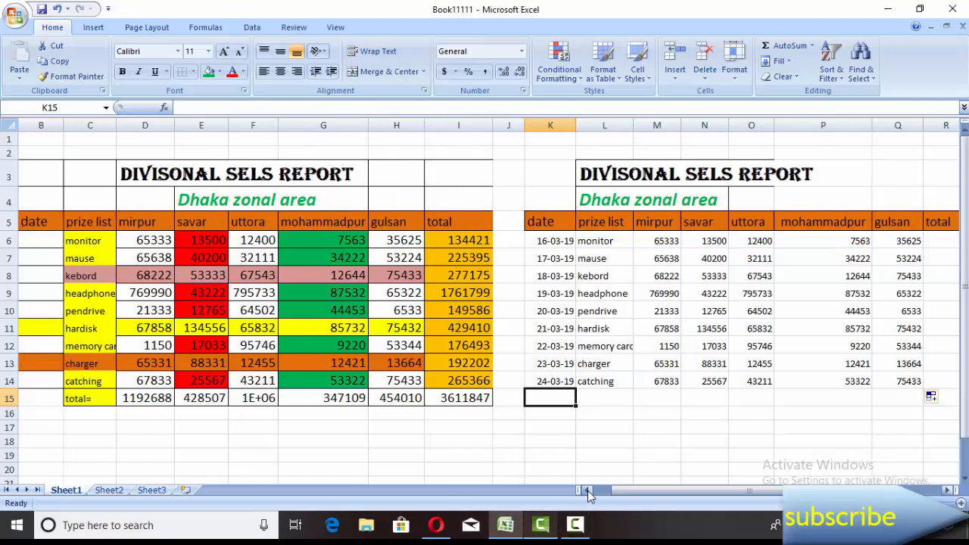
click(600, 398)
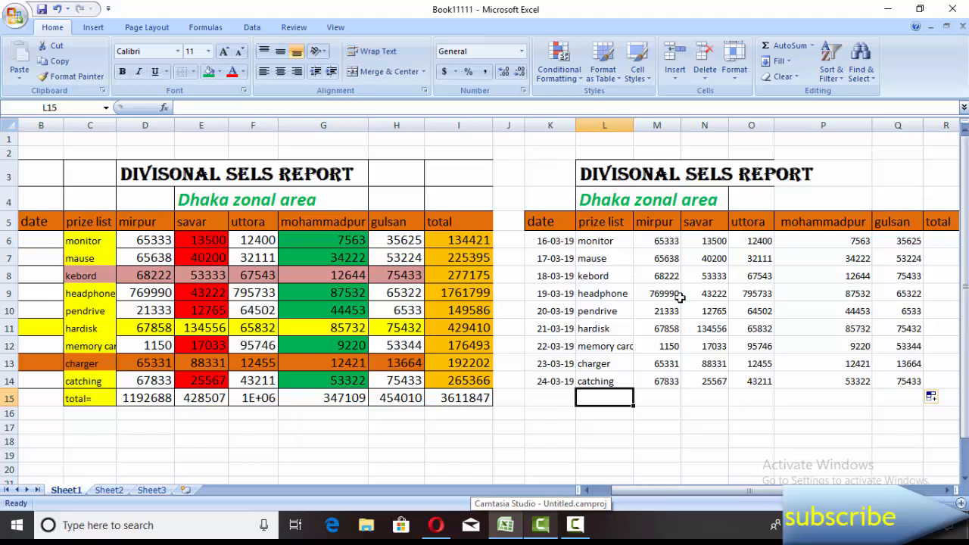
click(655, 242)
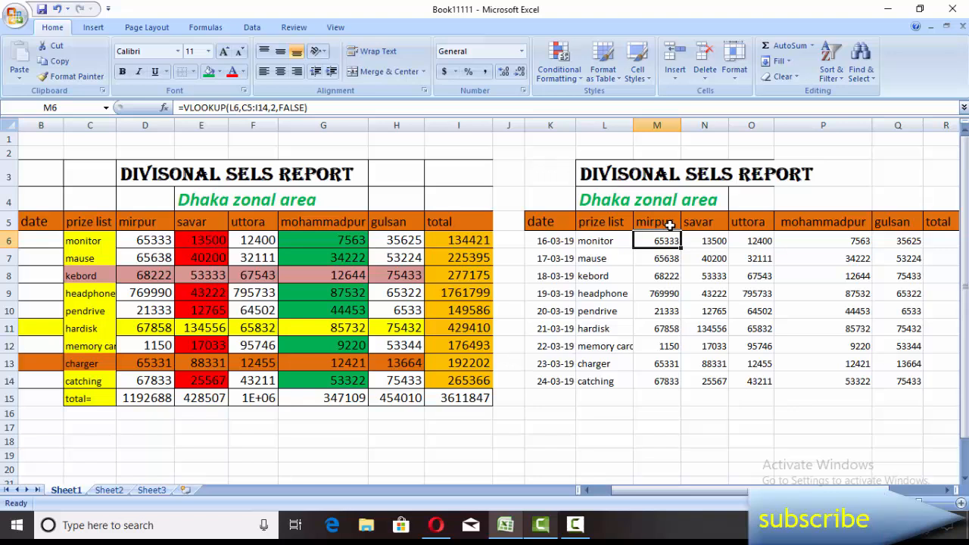
click(561, 393)
Step: Label the row below the second table's last product by entering "total" in L15
click(602, 400)
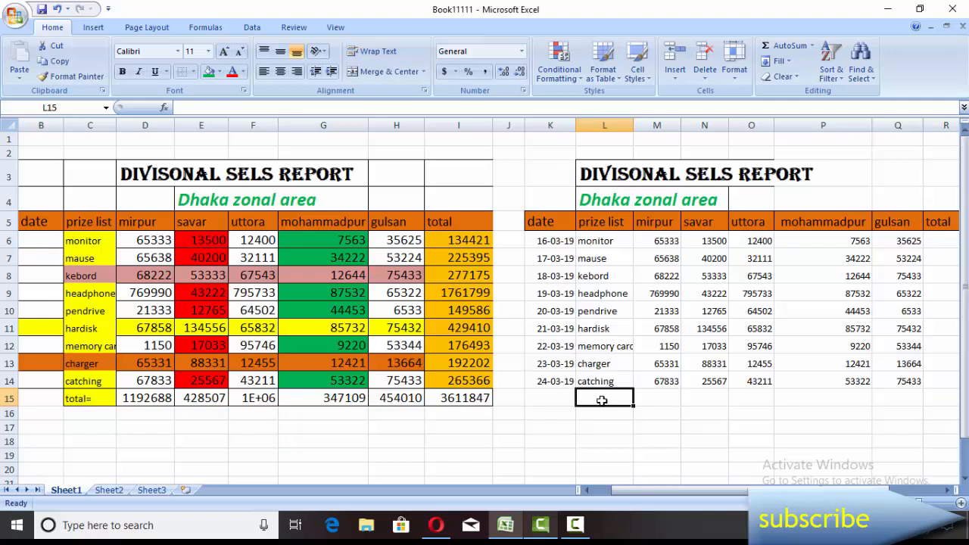
text(tot)
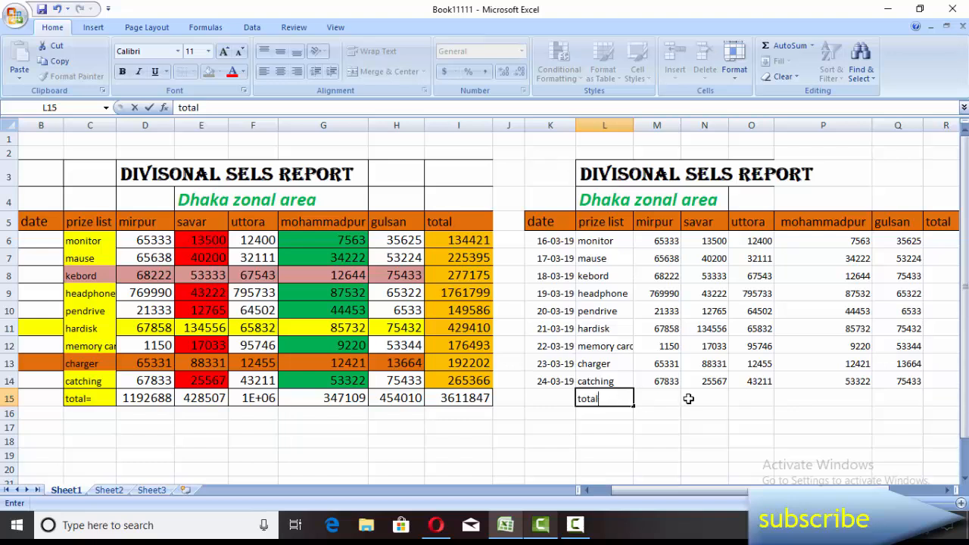
text(al)
key(Tab)
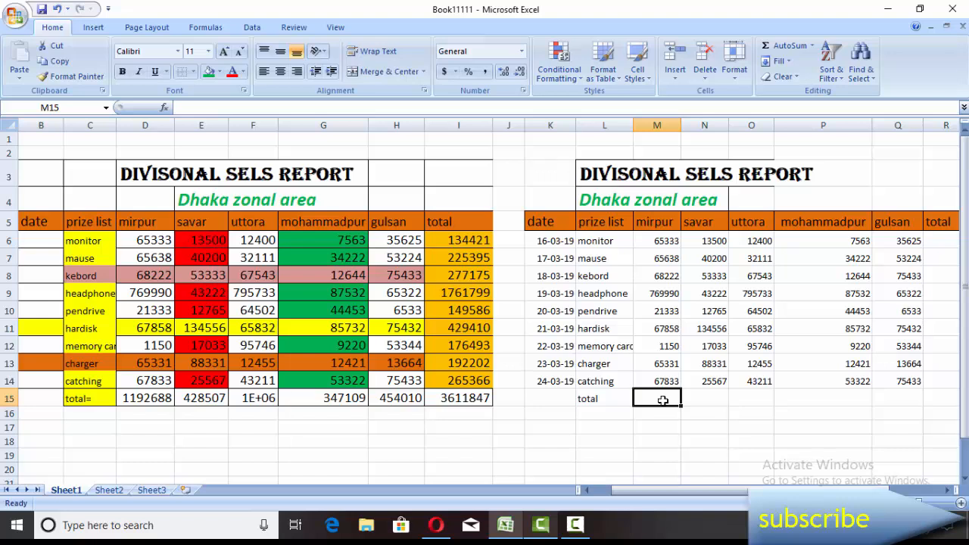
Step: Enter a SUM formula in M15 that adds the mirpur values in M6:M14
text(=)
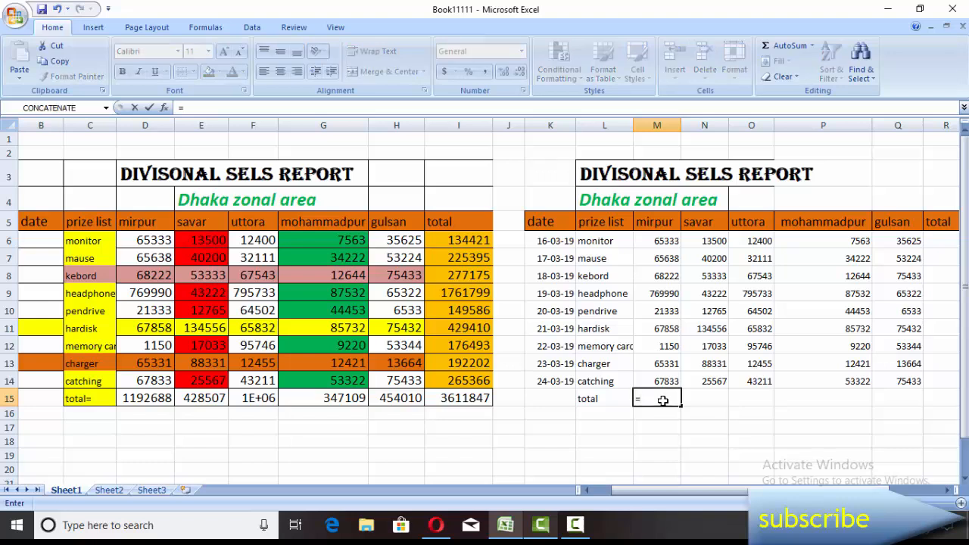
text(su)
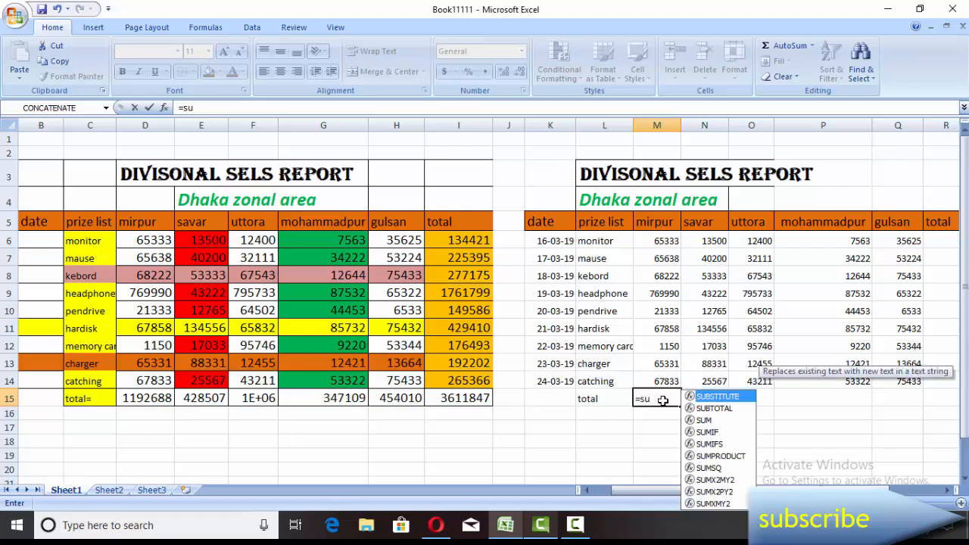
text(m)
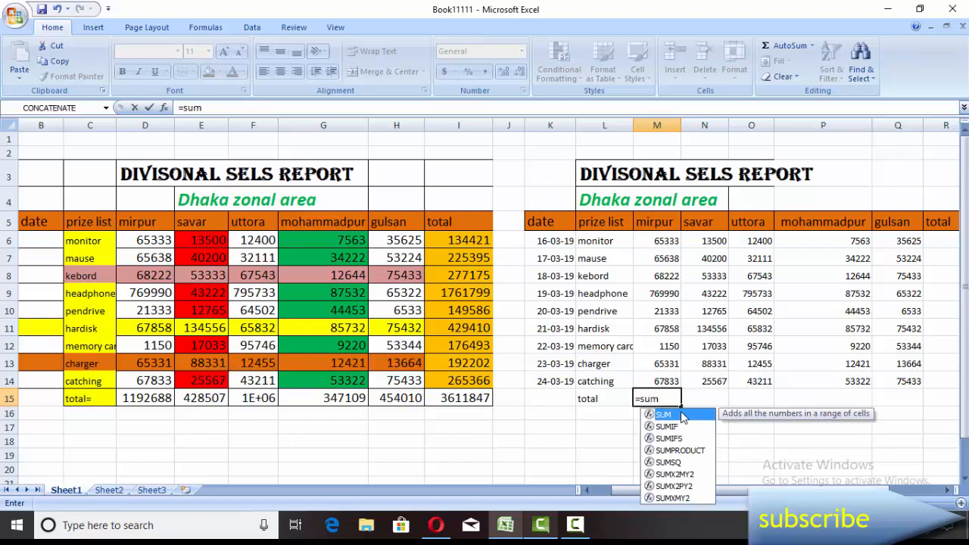
double_click(682, 417)
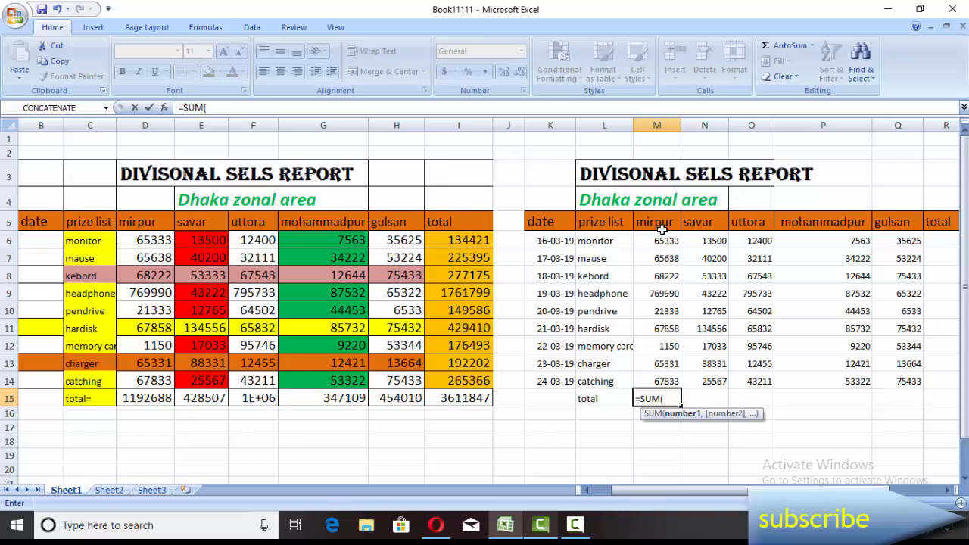
drag(663, 240, 674, 383)
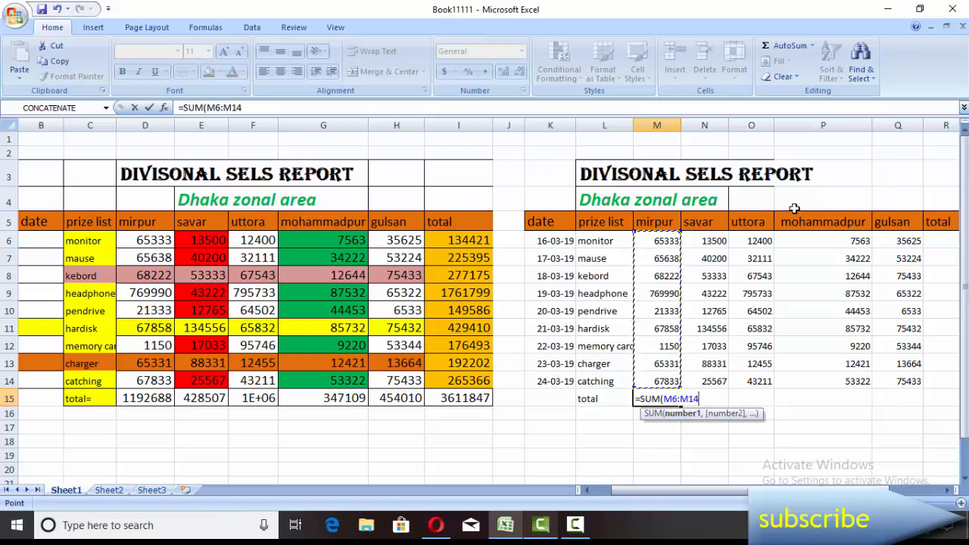
key(Return)
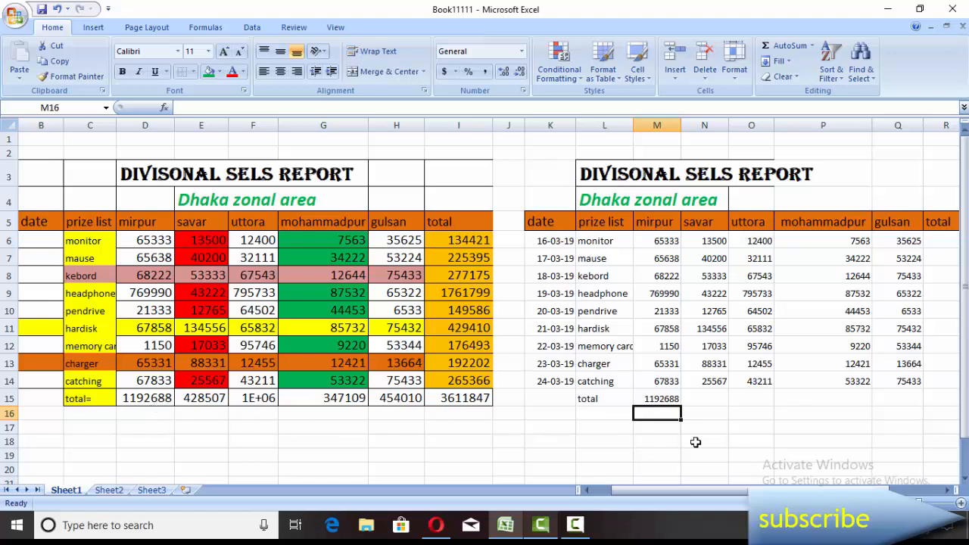
Step: Fill the M15 SUM formula across the total row through the gulsan column, Q15
click(676, 399)
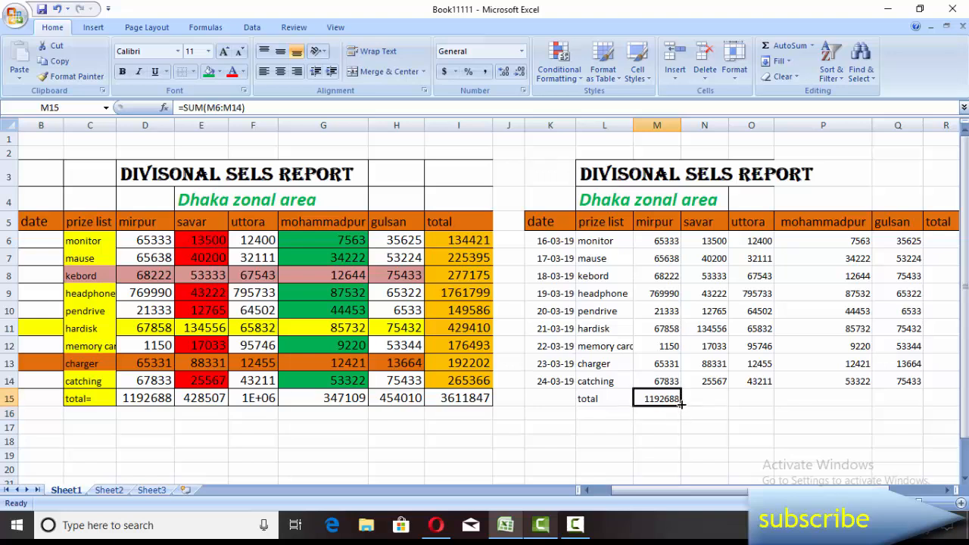
drag(681, 405, 908, 399)
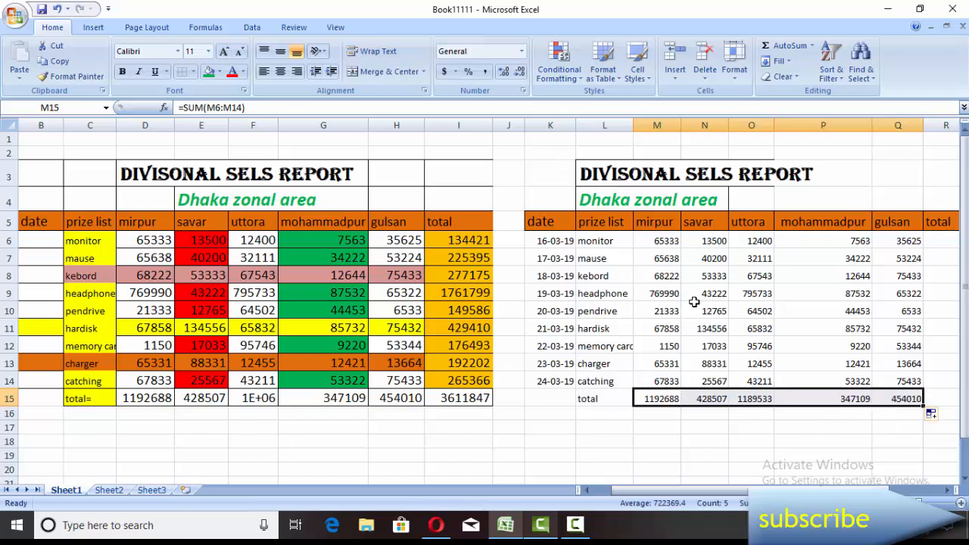
click(670, 453)
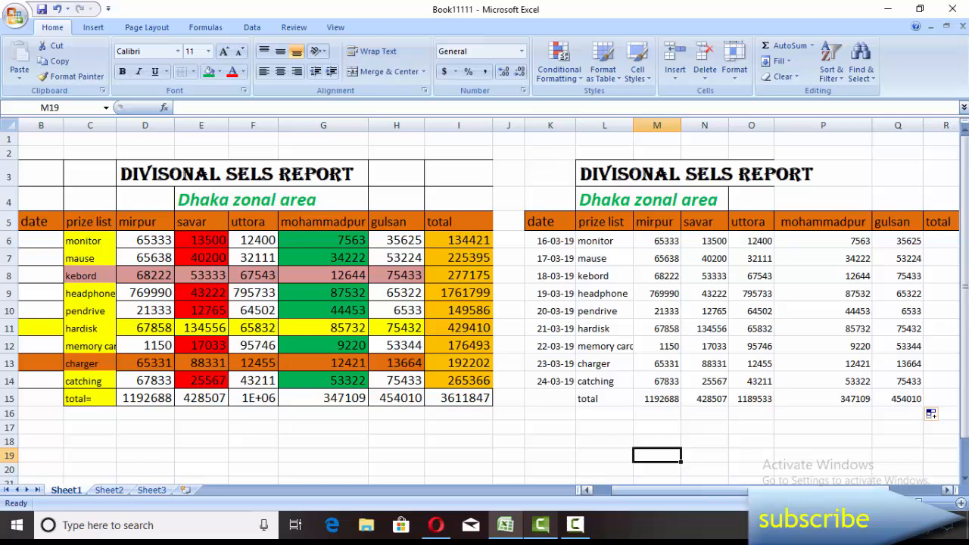
Step: Enter a SUM formula in R6 that adds the monitor row's area values in M6:Q6
click(947, 491)
click(902, 238)
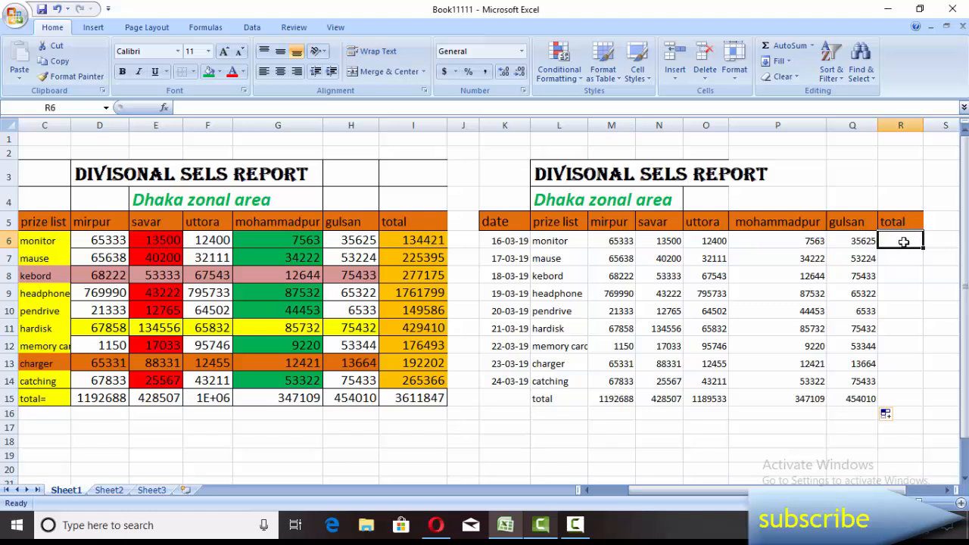
text(=sum)
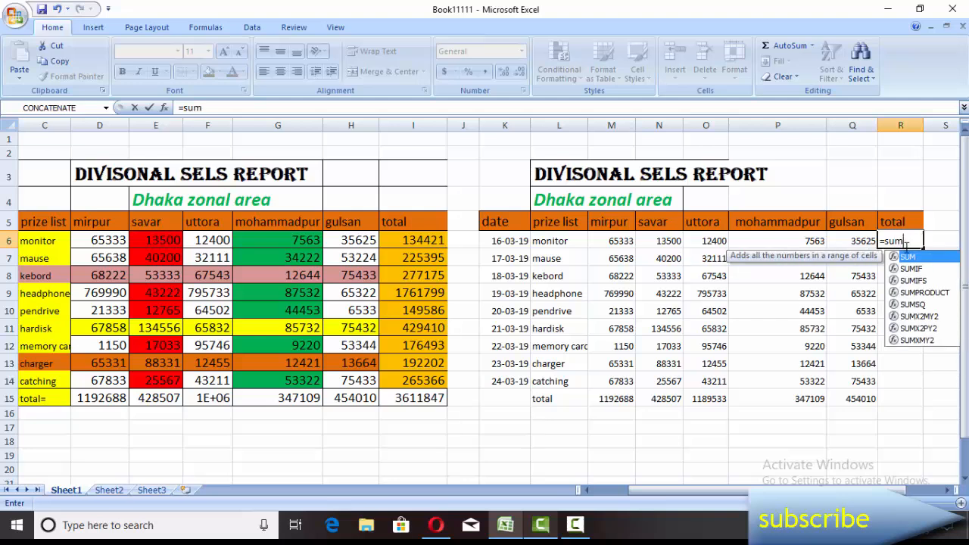
double_click(907, 258)
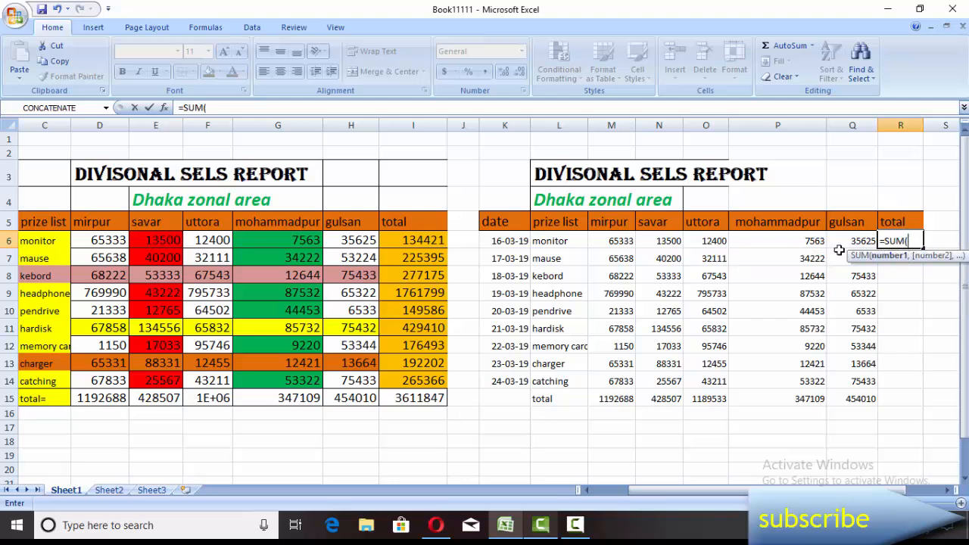
drag(608, 241, 840, 244)
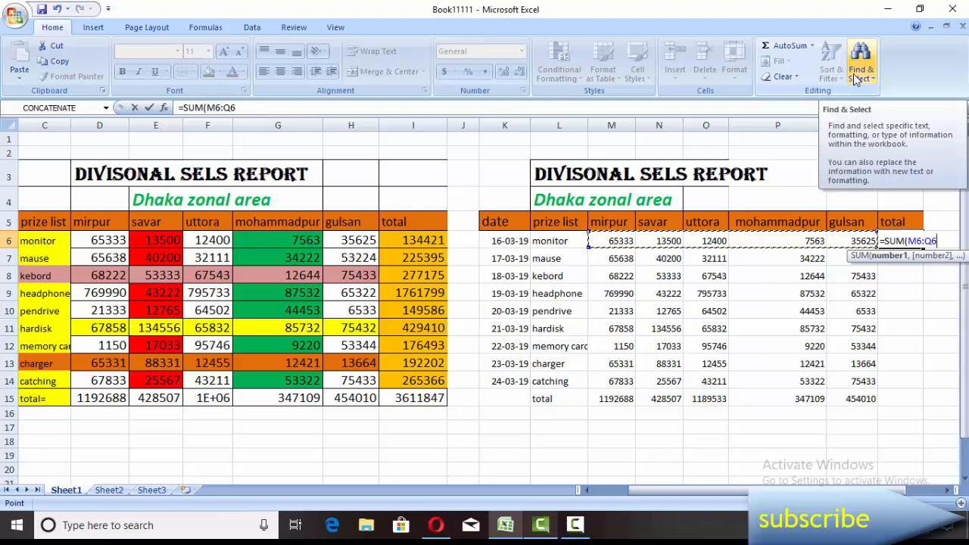
text())
key(Return)
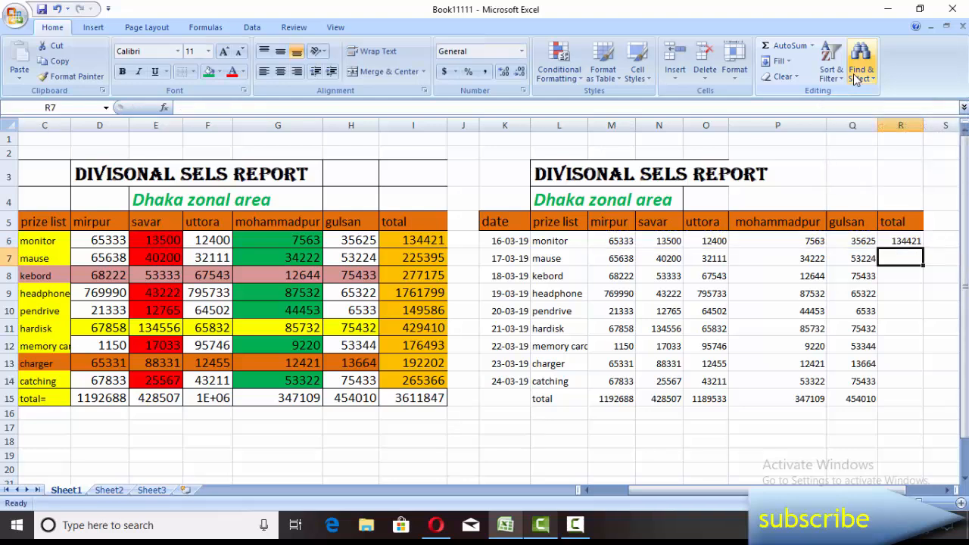
Step: Fill the R6 SUM formula down the total column through R15
click(913, 236)
click(919, 256)
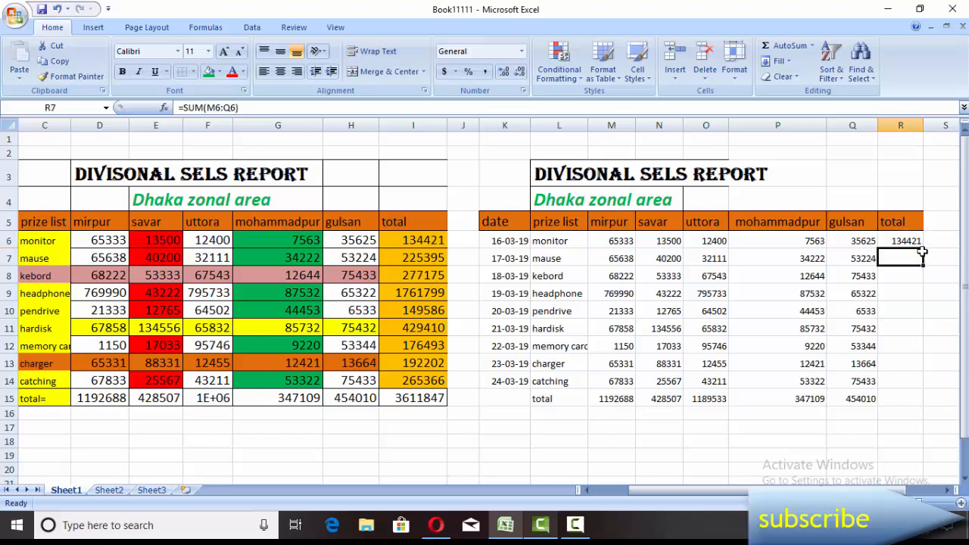
click(918, 242)
drag(924, 247, 917, 399)
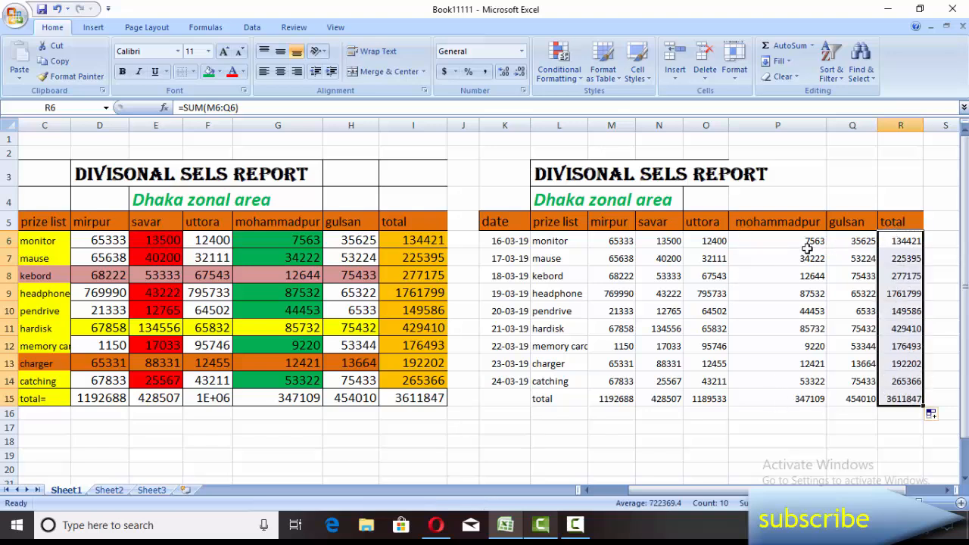
click(955, 215)
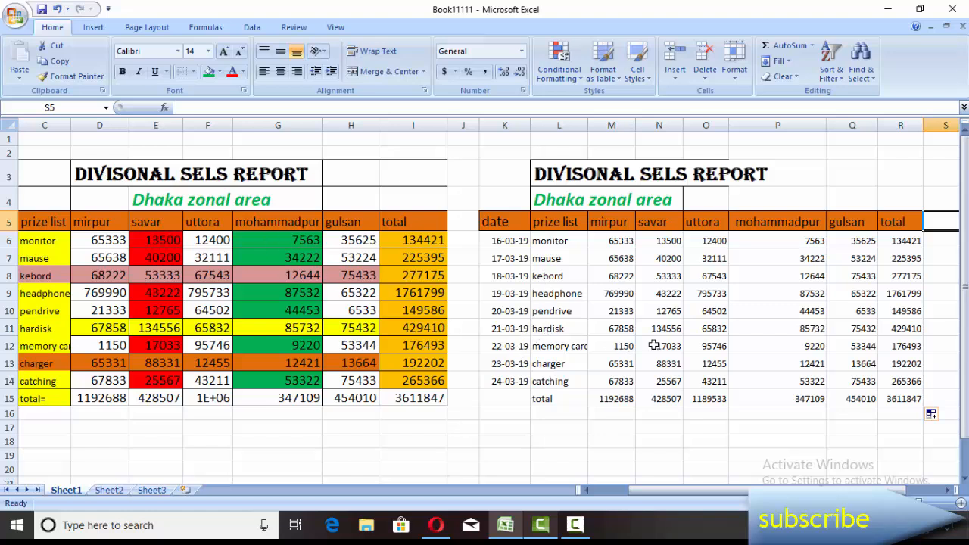
Step: Apply All Borders to the second report table, covering the range K2:R16
drag(483, 155, 886, 419)
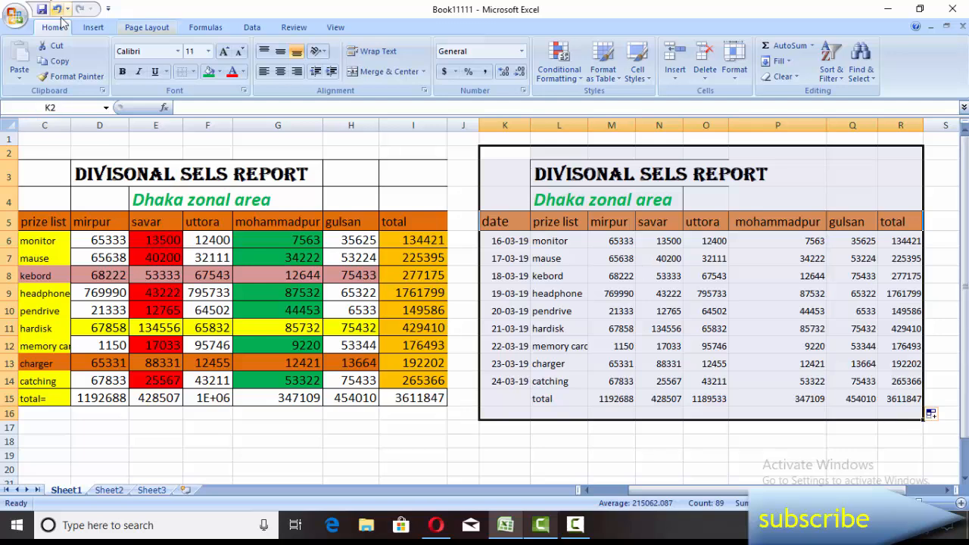
click(194, 73)
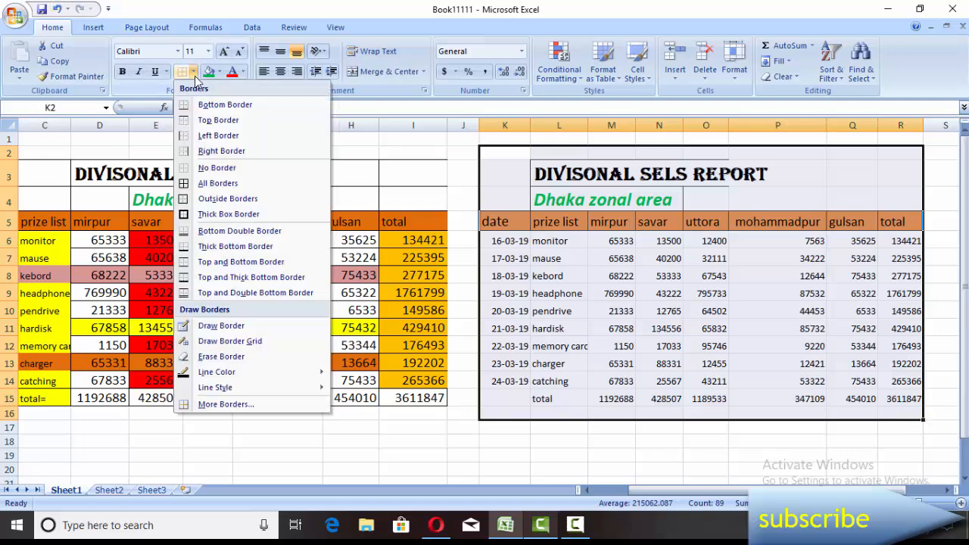
click(223, 183)
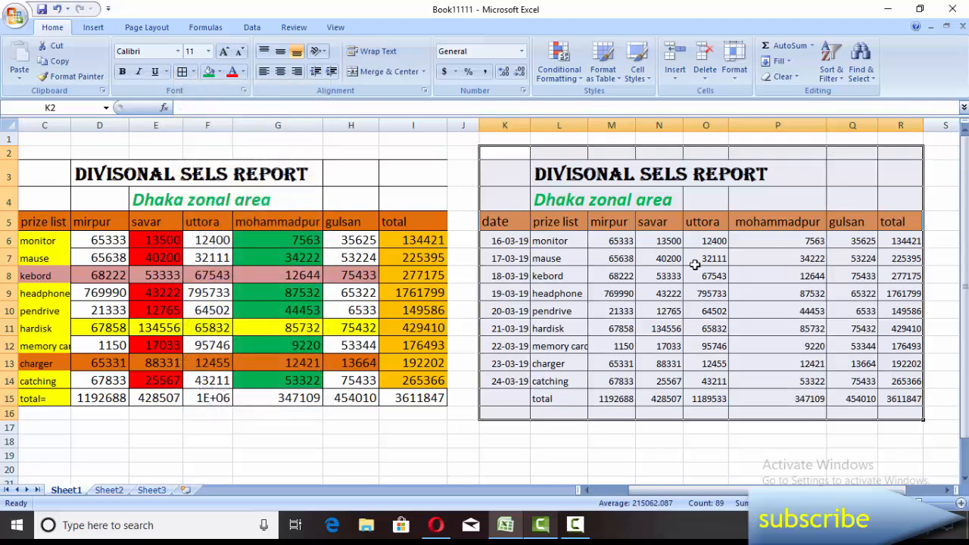
click(725, 453)
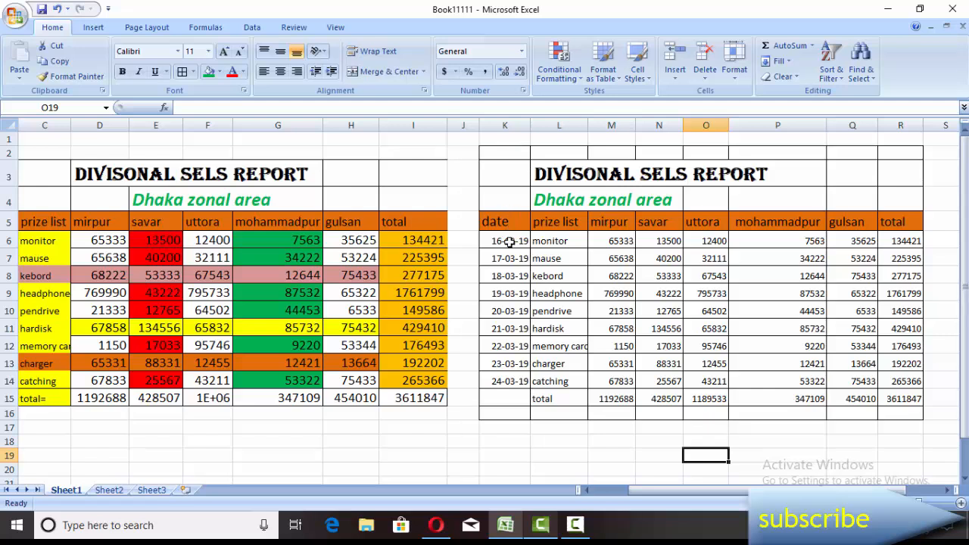
Step: Shade the date cells K6:K14 with a light red theme fill colour
click(469, 345)
click(512, 240)
drag(513, 240, 507, 381)
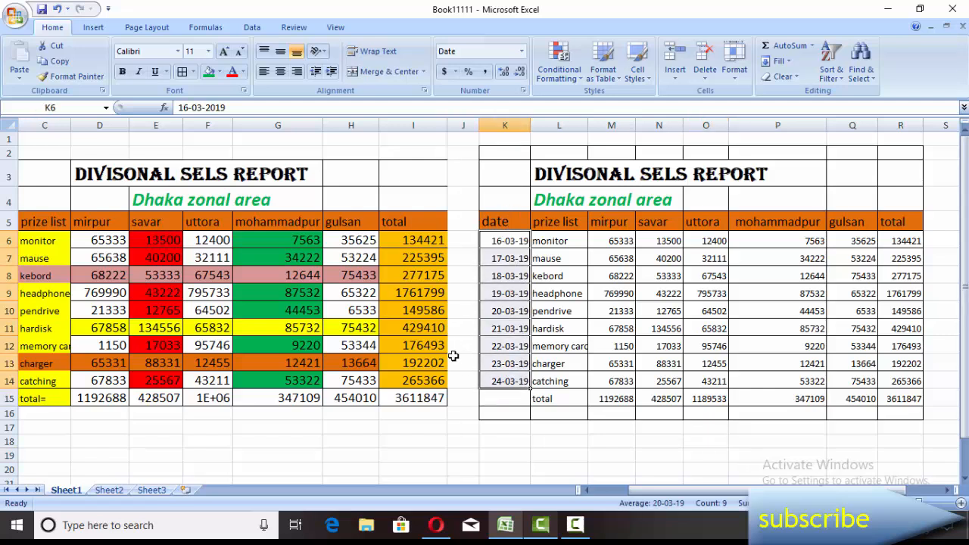
click(219, 71)
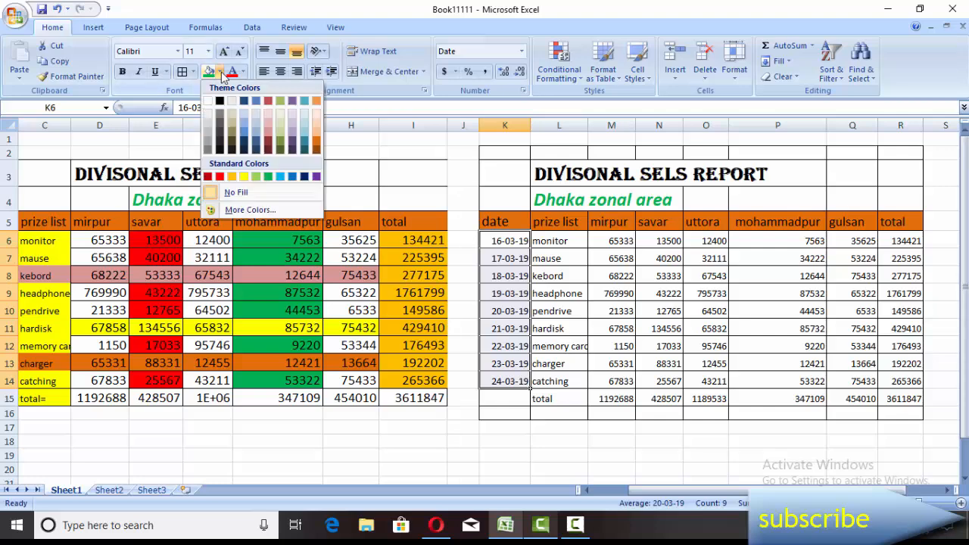
click(265, 136)
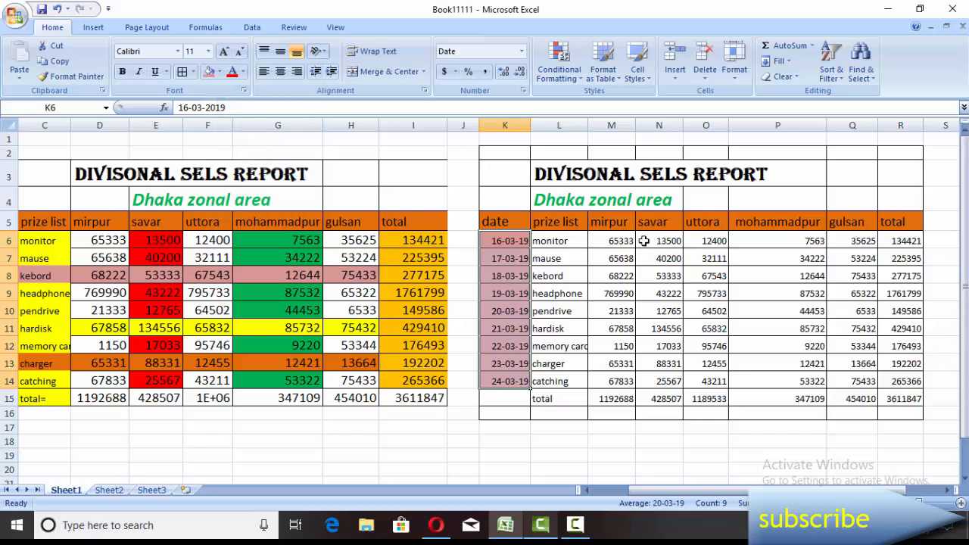
Step: Fill the second table's mirpur column, cells M6:M15, with standard blue
drag(618, 240, 619, 399)
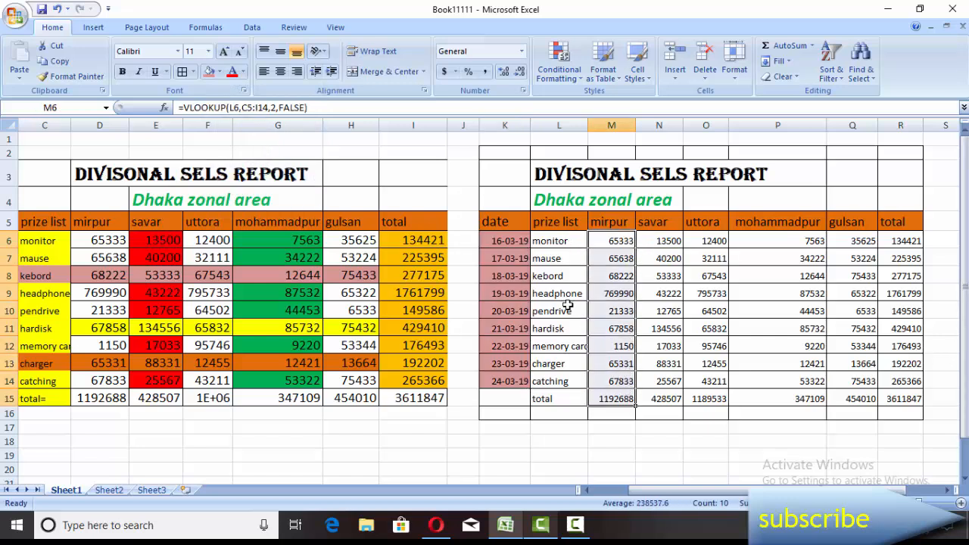
click(219, 71)
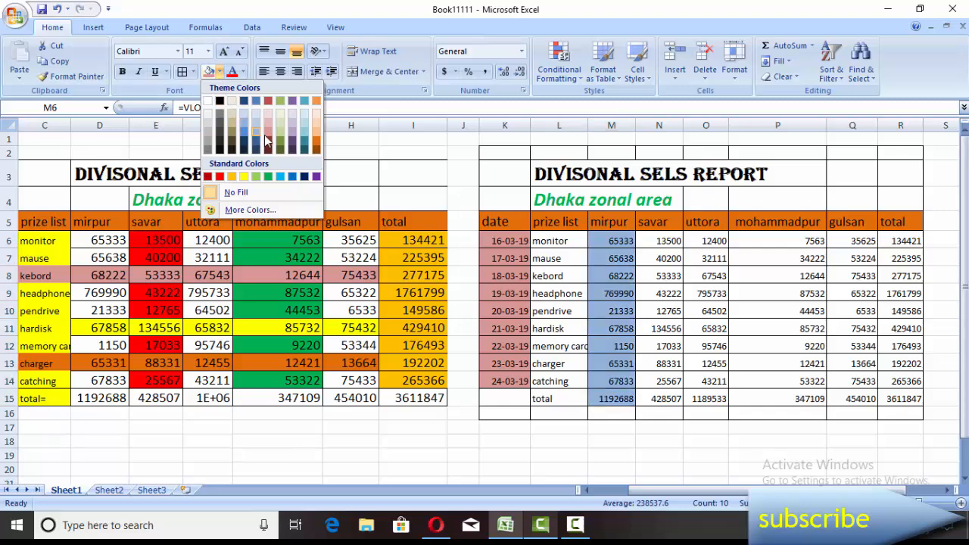
click(293, 178)
Step: Fill the second table's uttora column, cells O6:O15, with a dark orange theme colour
drag(719, 242, 718, 386)
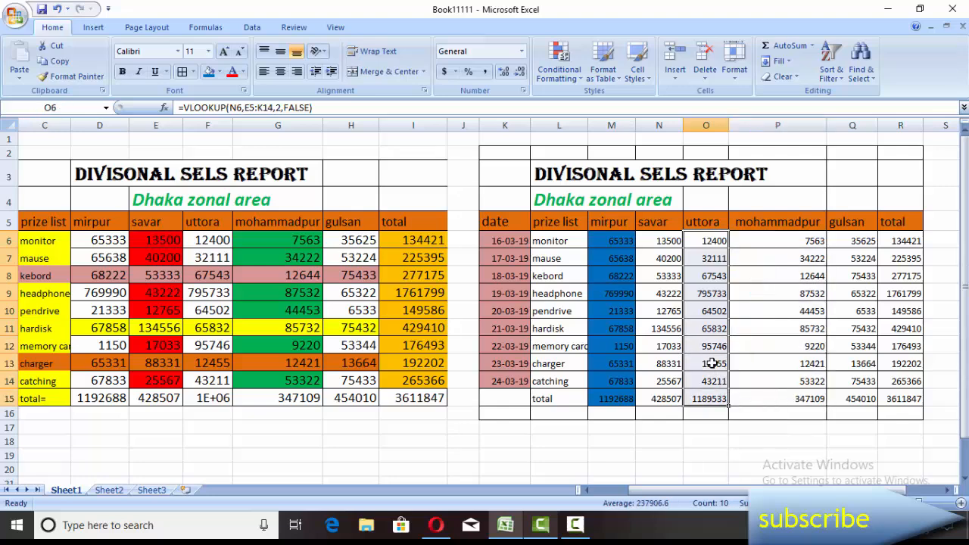
click(219, 72)
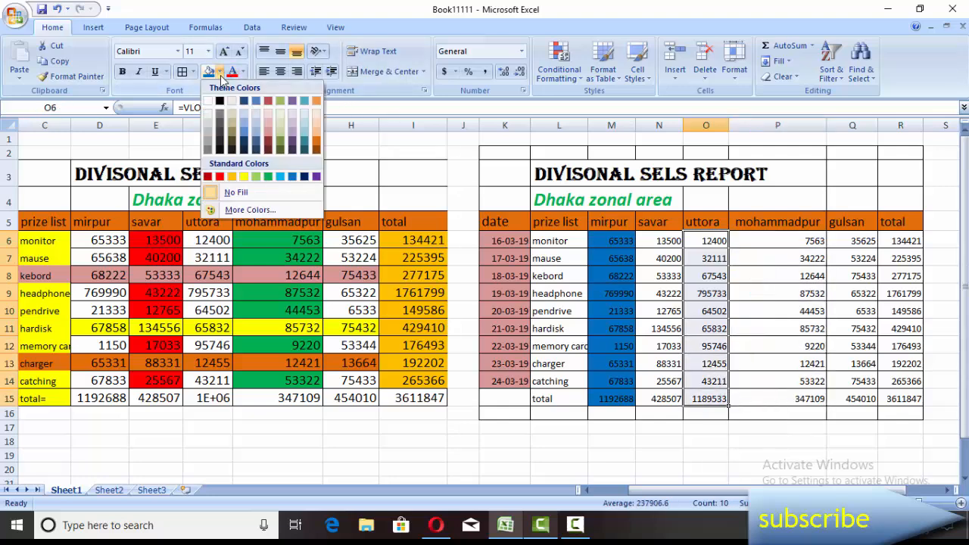
click(317, 146)
Step: Fill the second table's gulsan column, cells Q6:Q15, with standard blue
drag(861, 243, 869, 369)
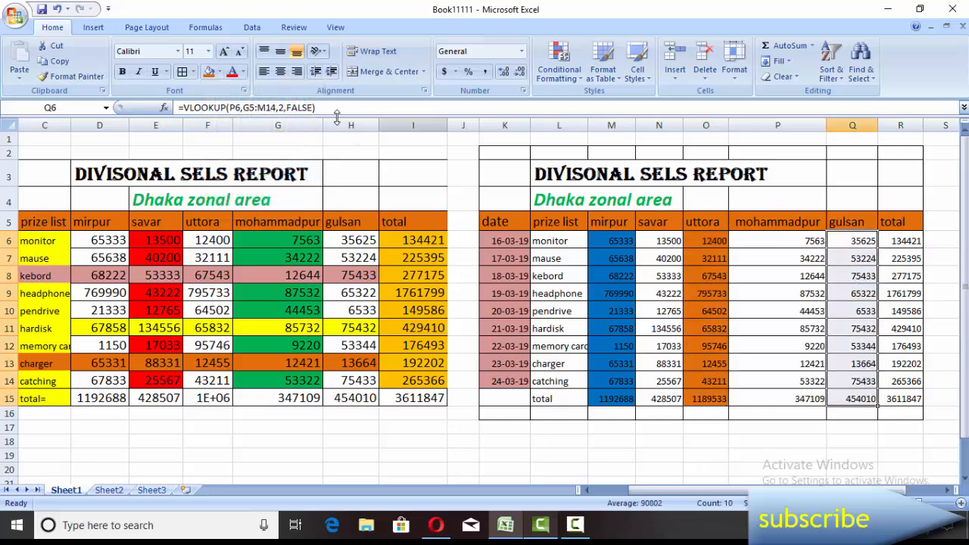
click(219, 71)
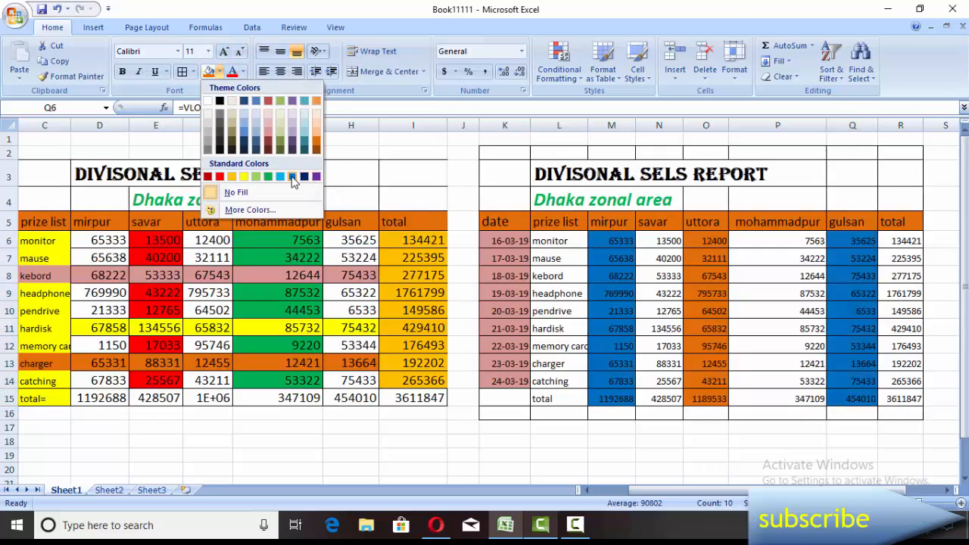
click(292, 178)
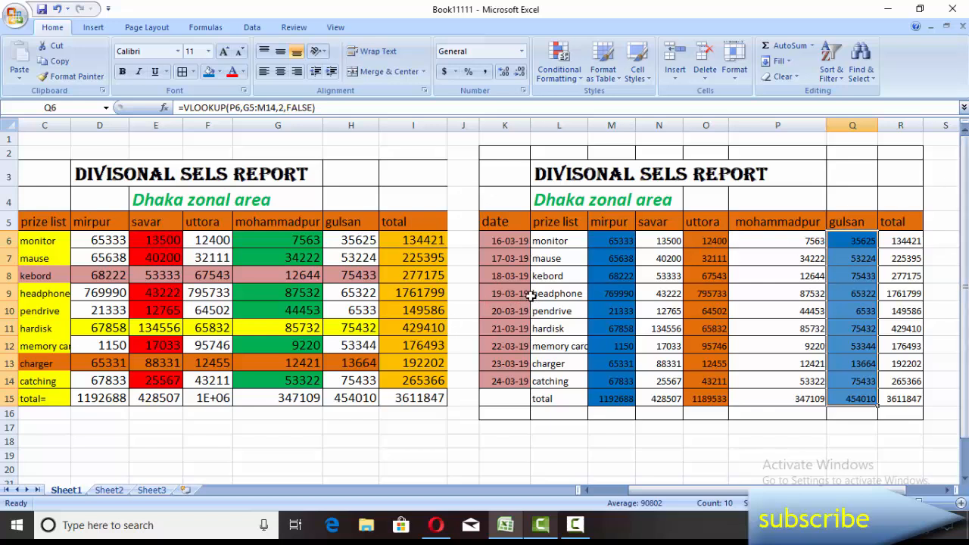
Step: Fill the headphone row of the second table, cells L9:R9, with standard red
drag(532, 296, 905, 295)
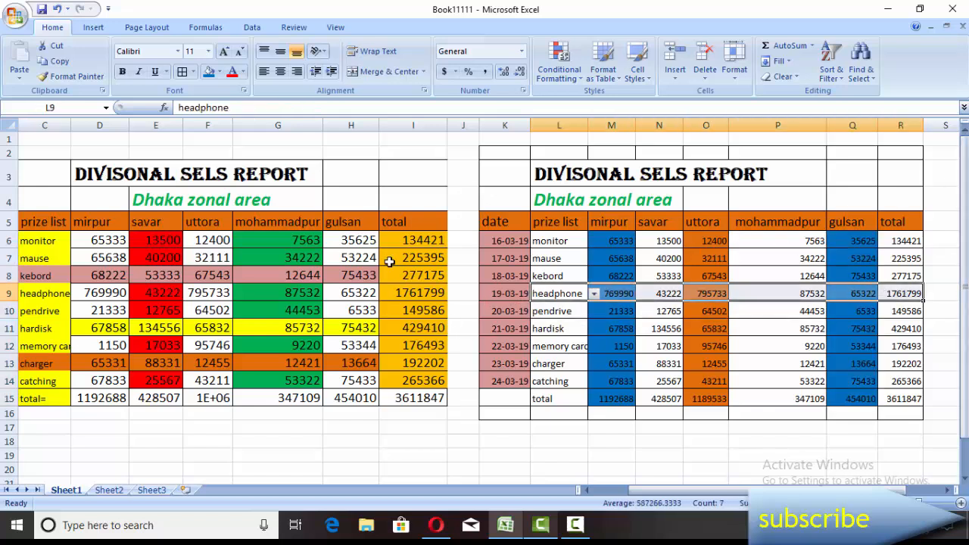
click(220, 73)
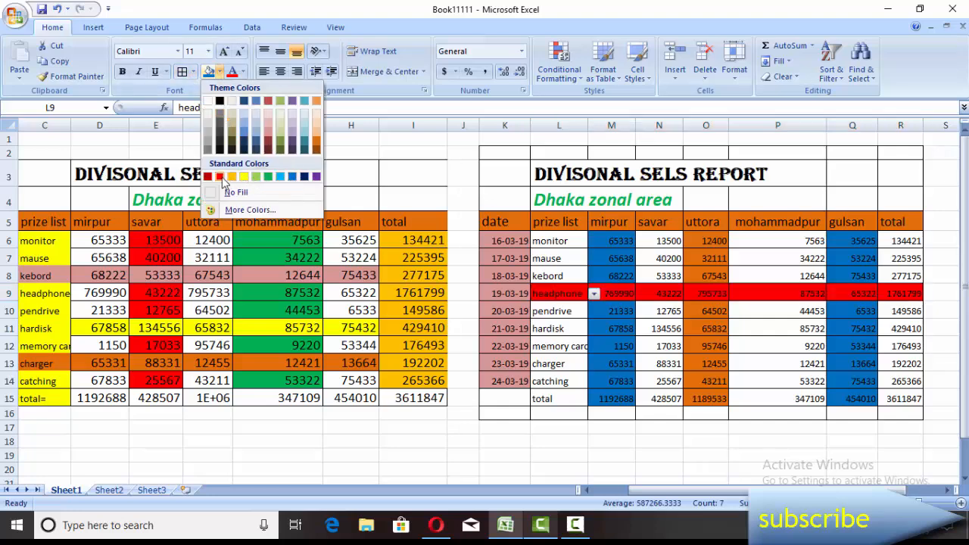
click(220, 176)
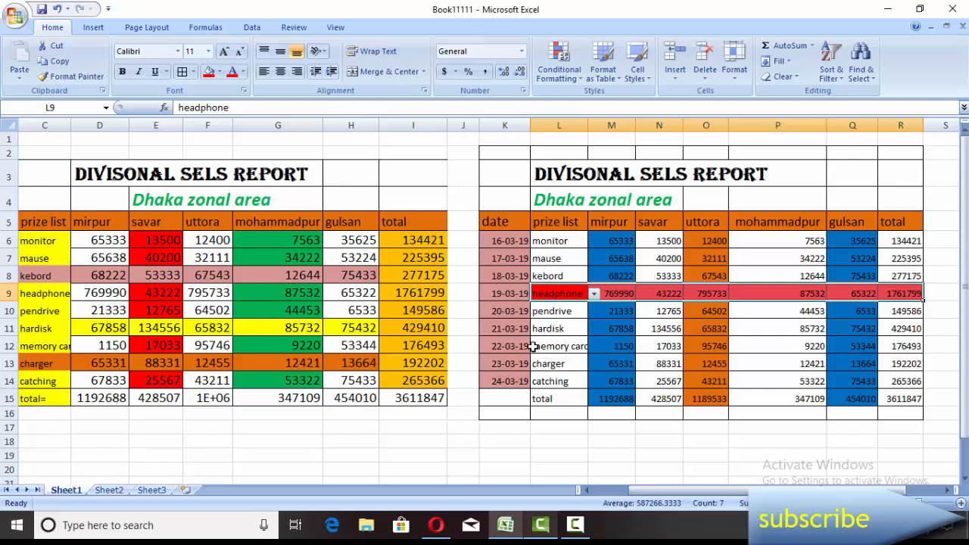
Step: Fill the memory card row of the second table, cells L12:R12, with a dark olive green theme colour
drag(539, 346, 901, 346)
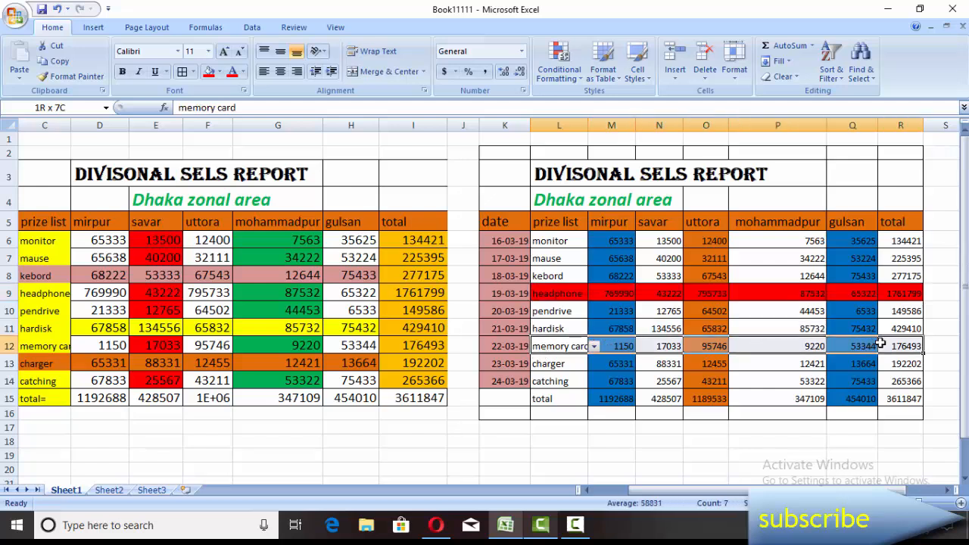
click(219, 72)
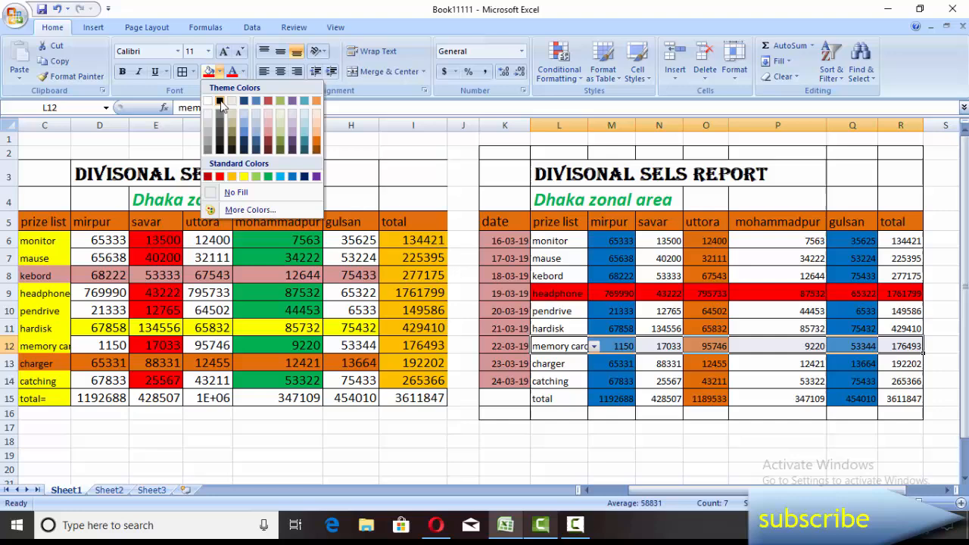
click(283, 150)
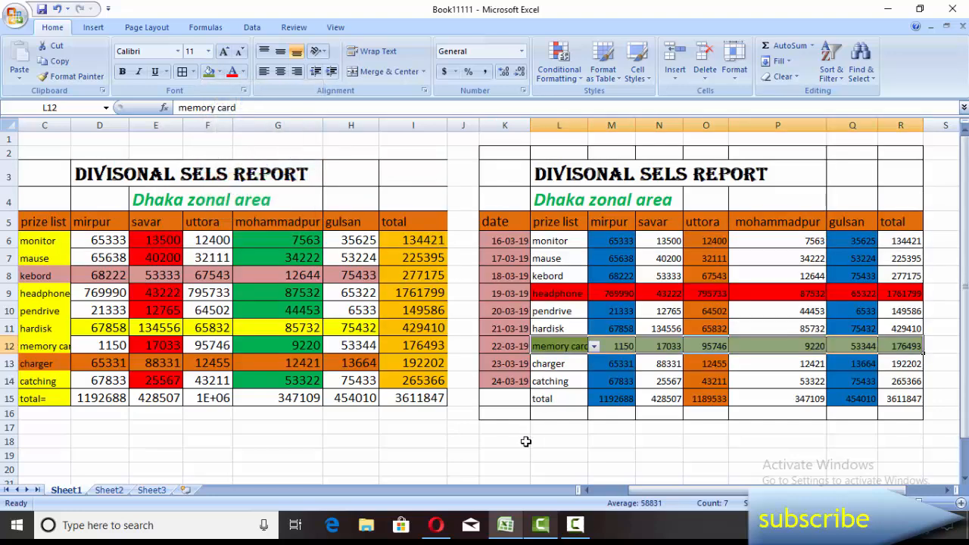
click(497, 466)
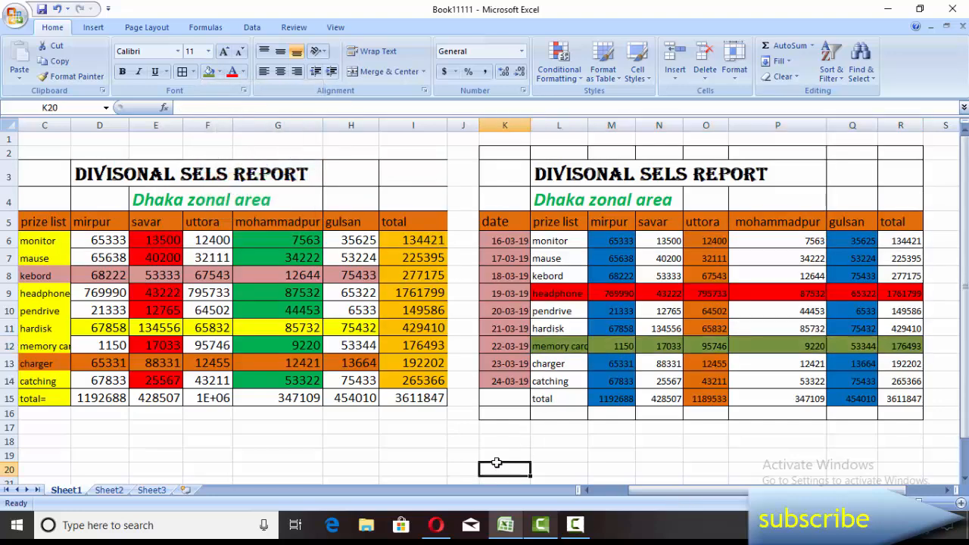
click(561, 244)
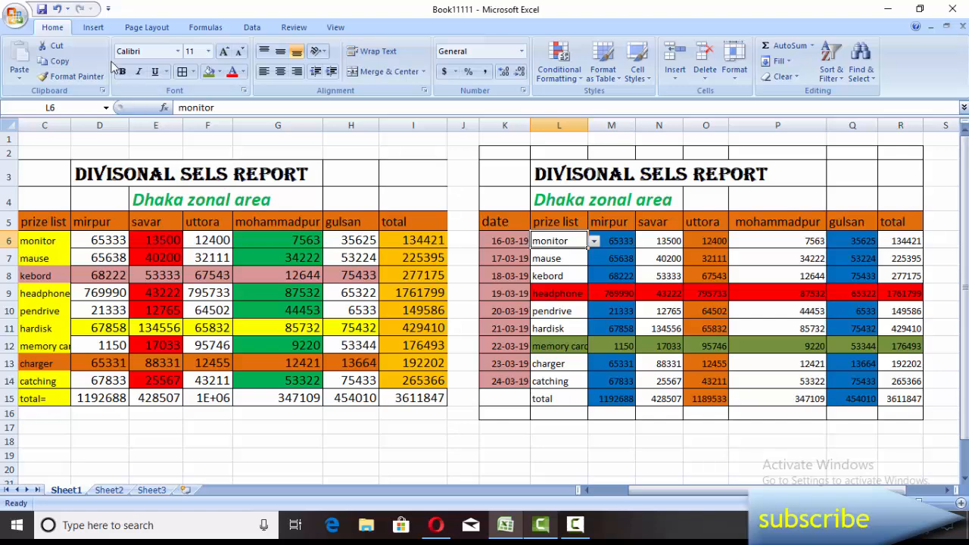
click(95, 29)
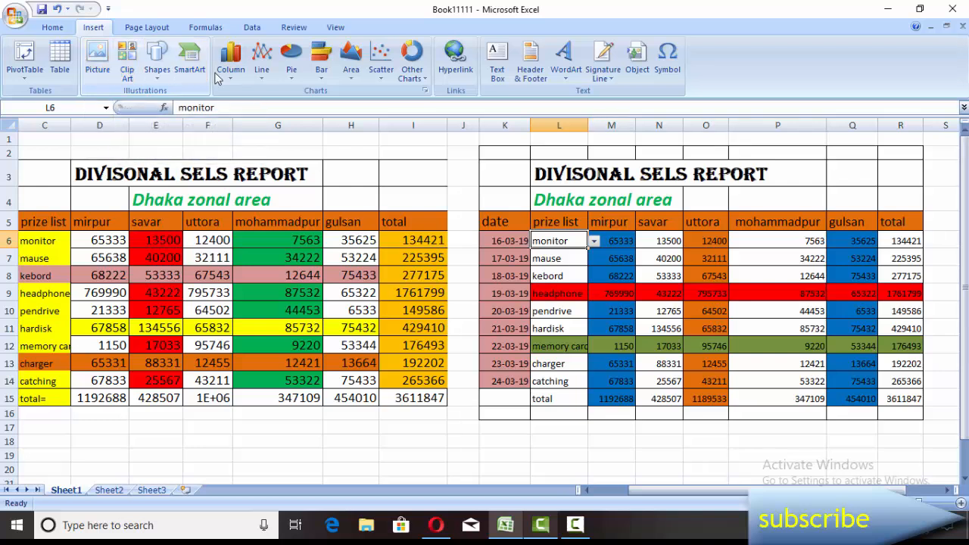
scroll(188, 70, down, 1)
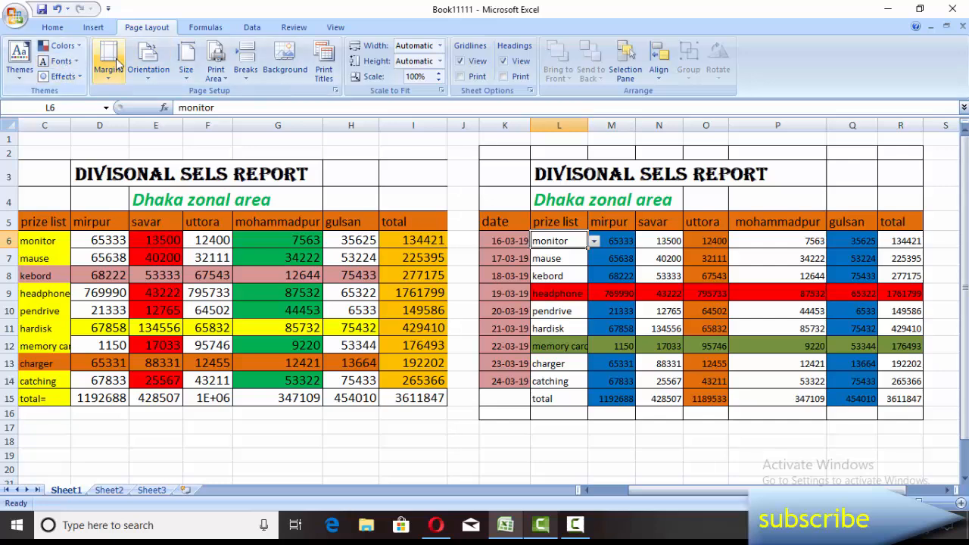
click(206, 28)
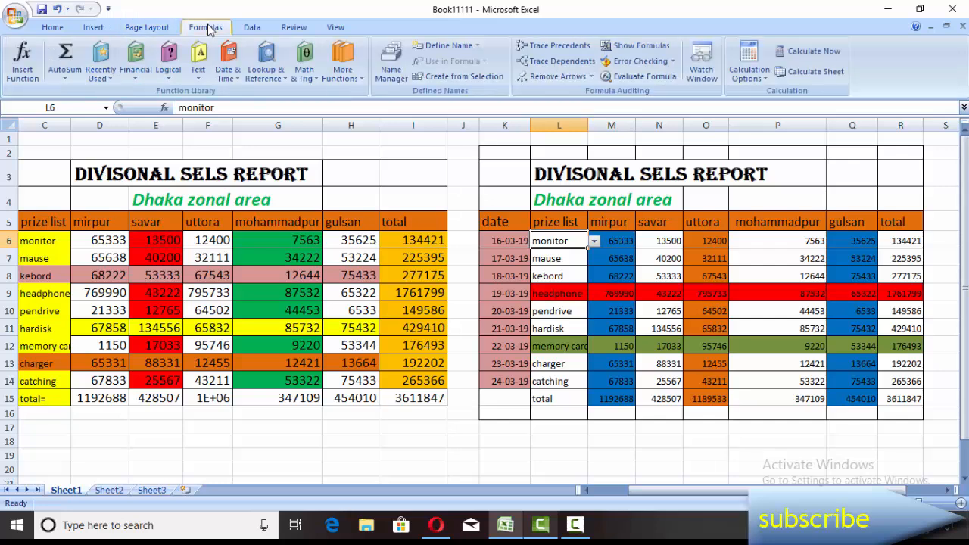
click(259, 29)
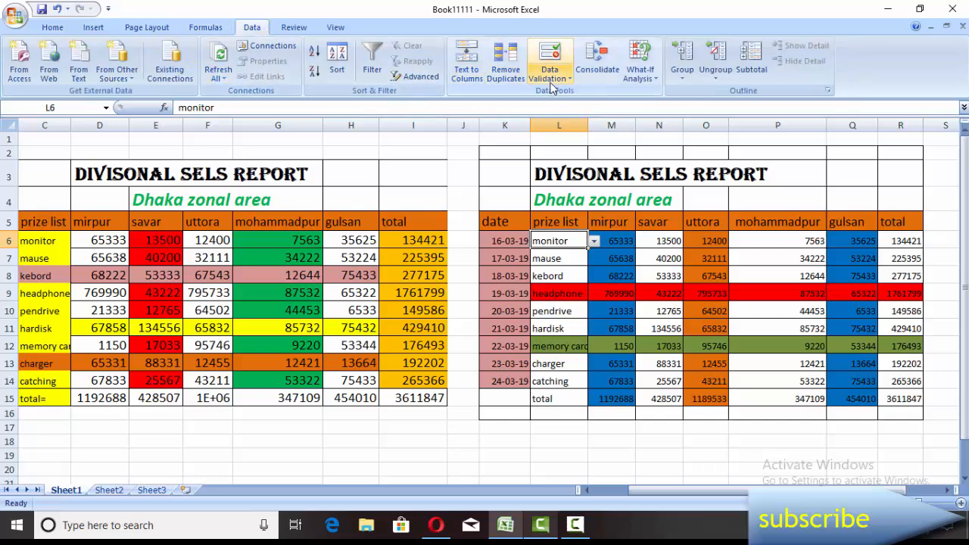
click(295, 30)
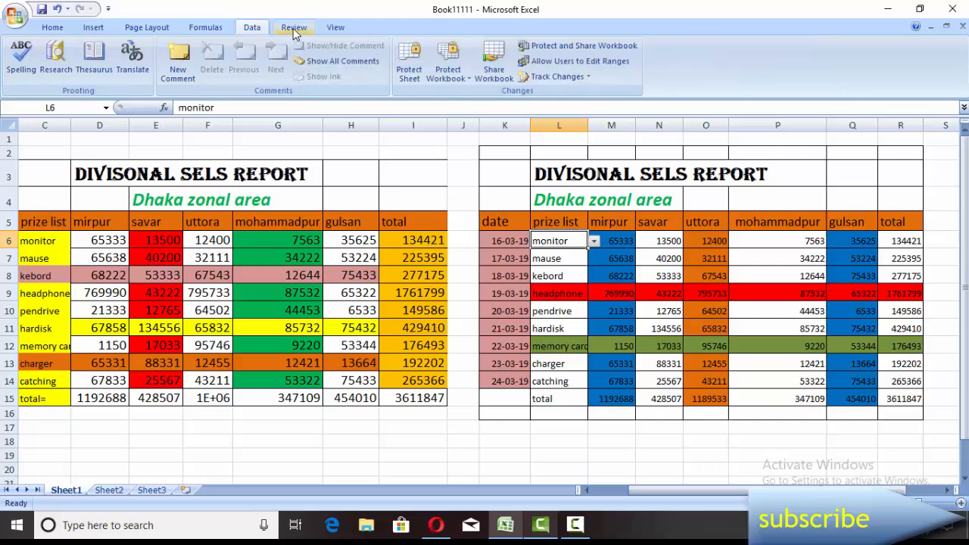
click(337, 30)
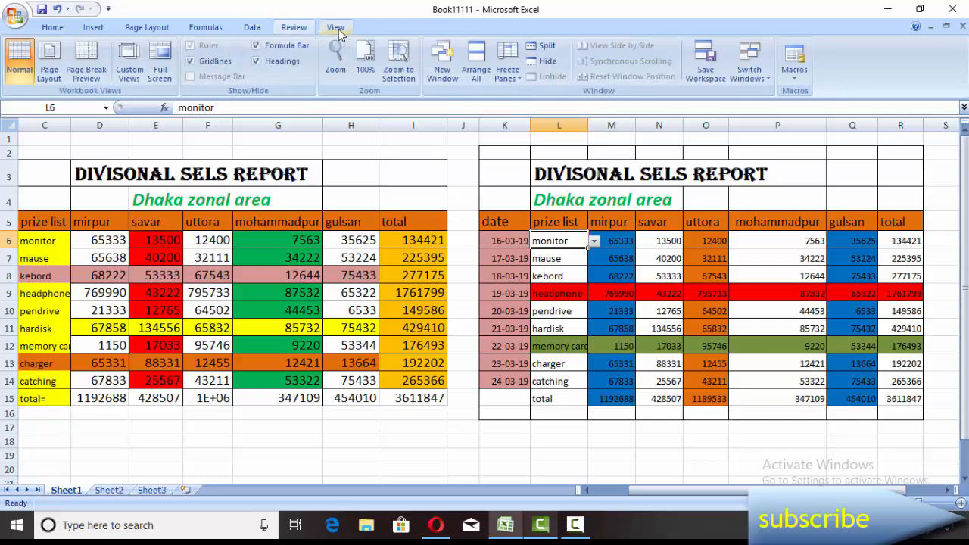
click(52, 27)
click(94, 27)
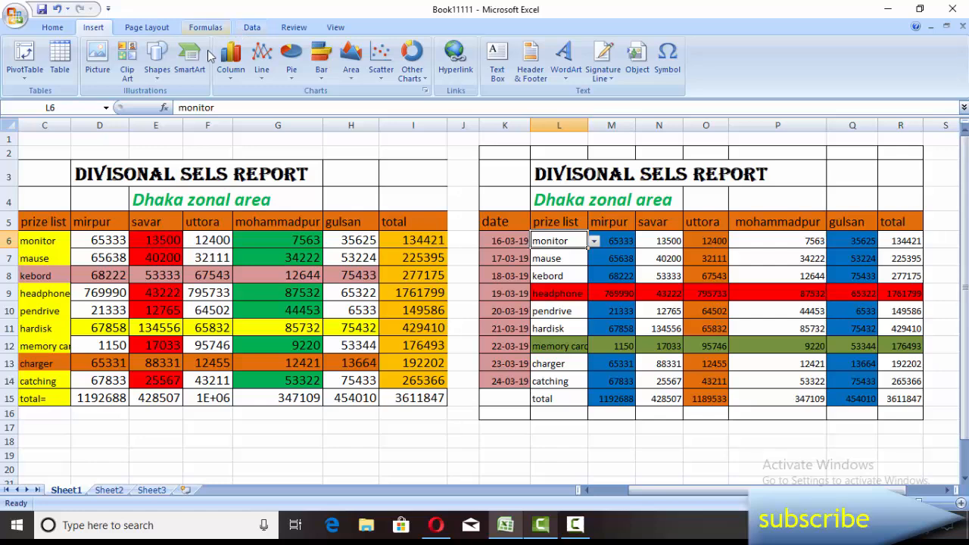
click(49, 28)
click(93, 28)
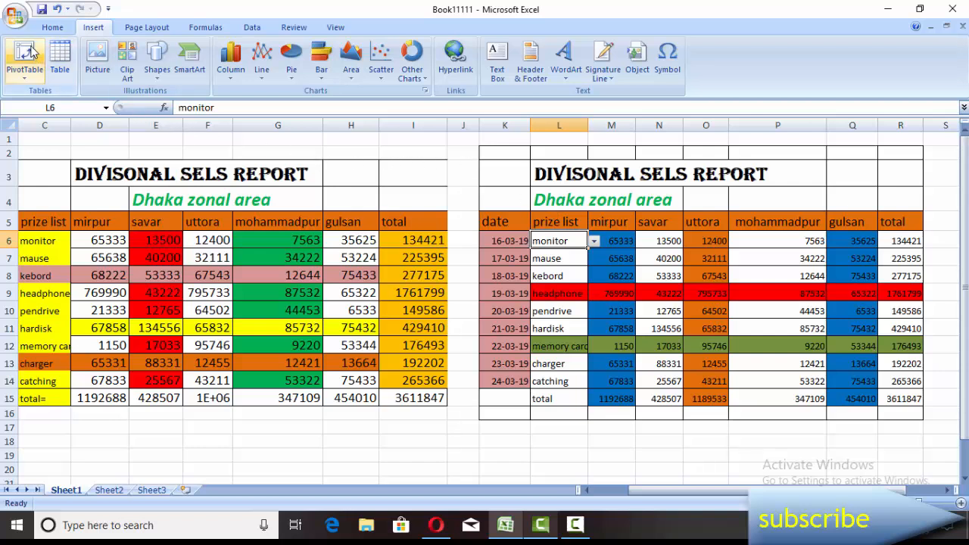
click(47, 28)
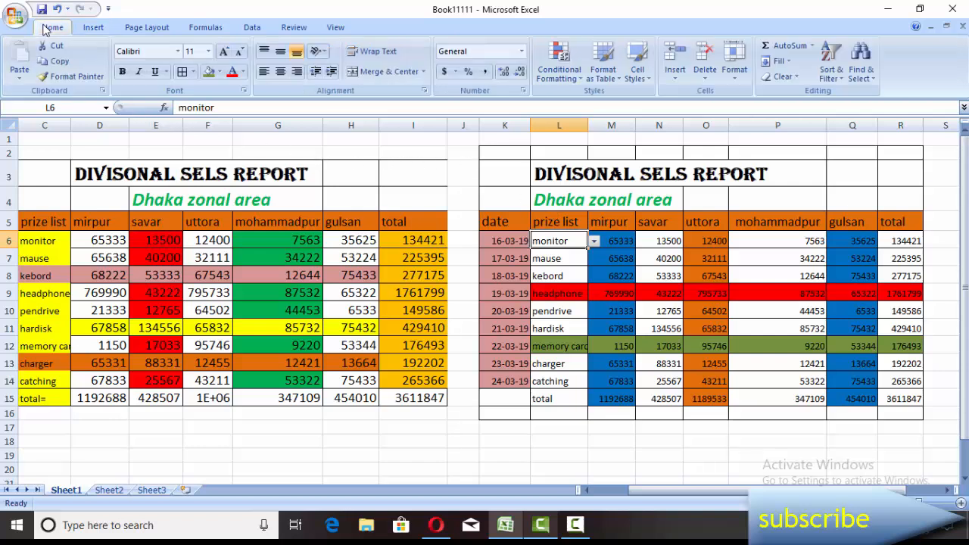
click(610, 73)
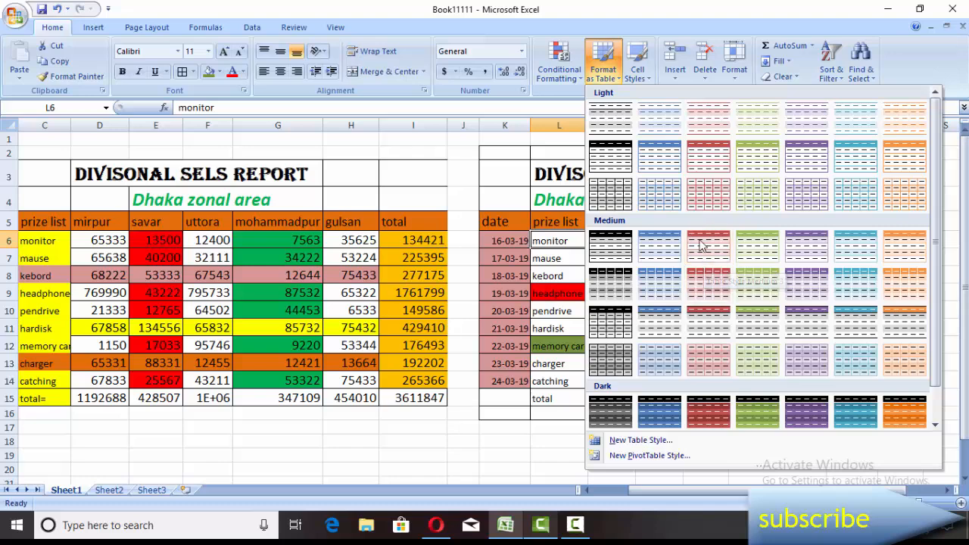
click(430, 445)
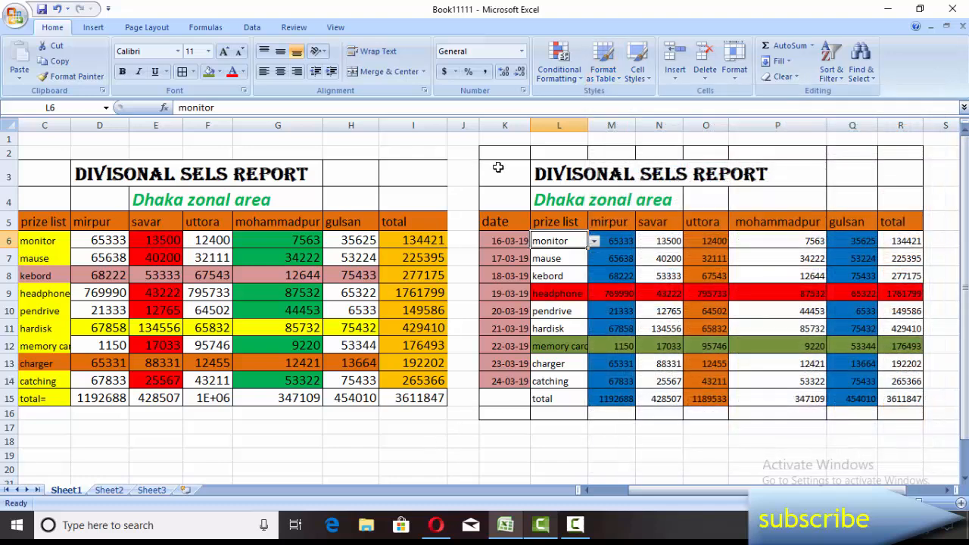
Step: Format the range K2:R17 as a table with the dark purple table style, without marking it as having headers
drag(486, 153, 912, 430)
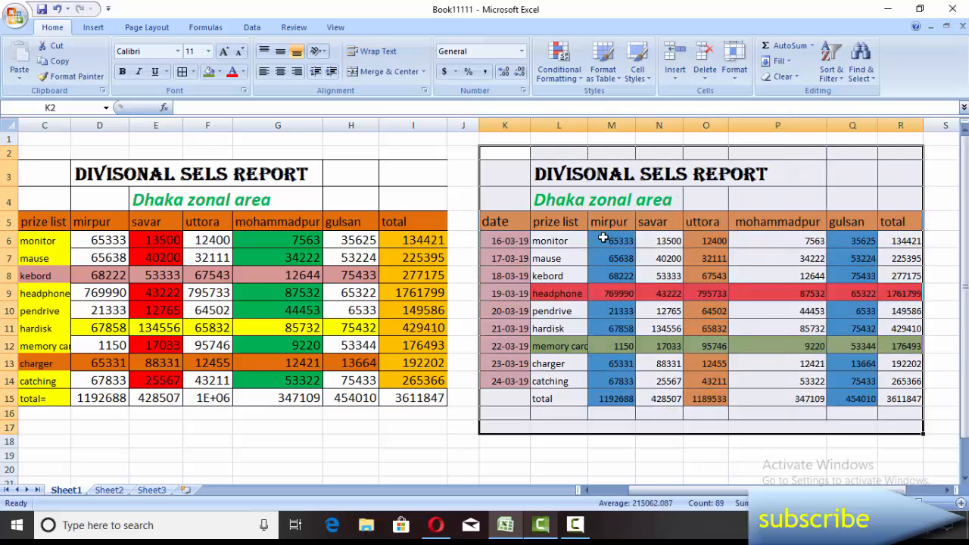
click(603, 62)
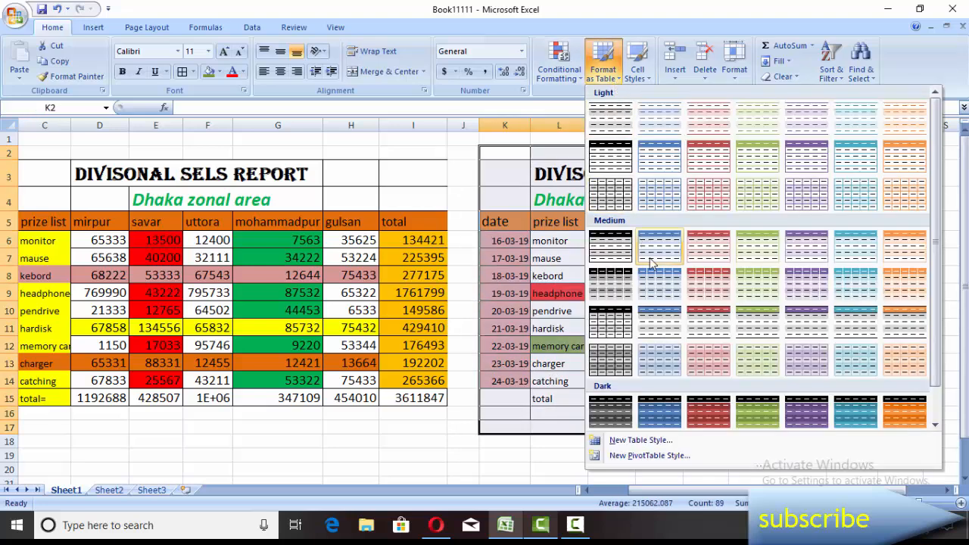
click(798, 415)
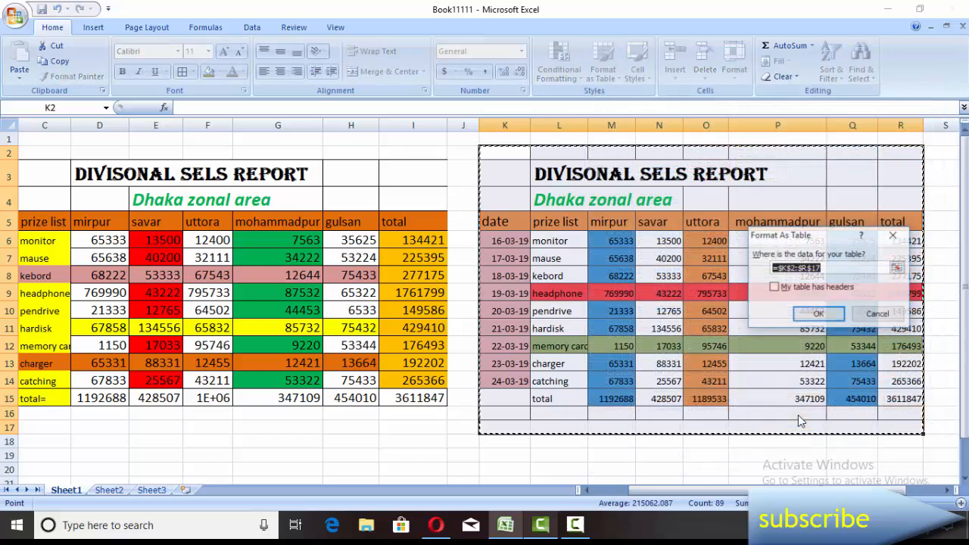
click(817, 314)
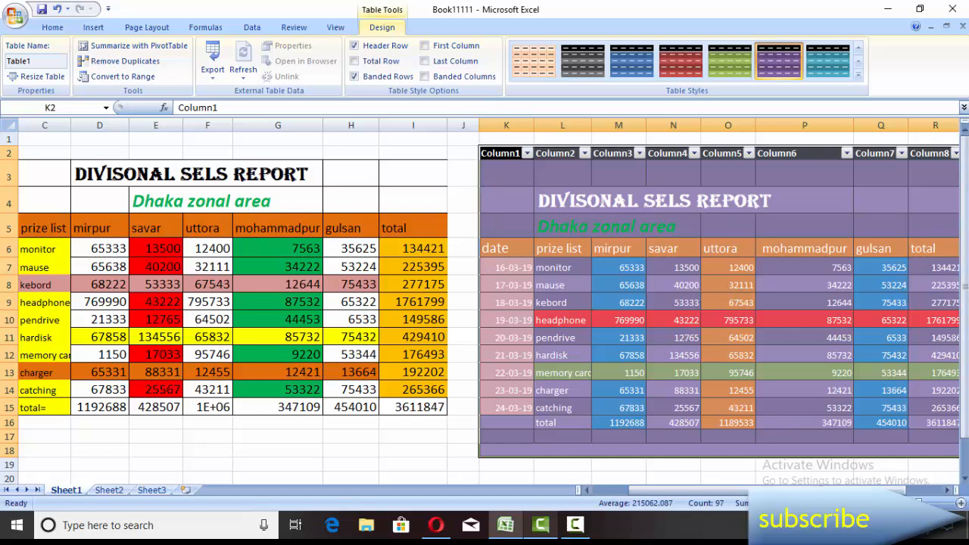
Step: Change the second report table's style to Table Style Dark 1
click(947, 490)
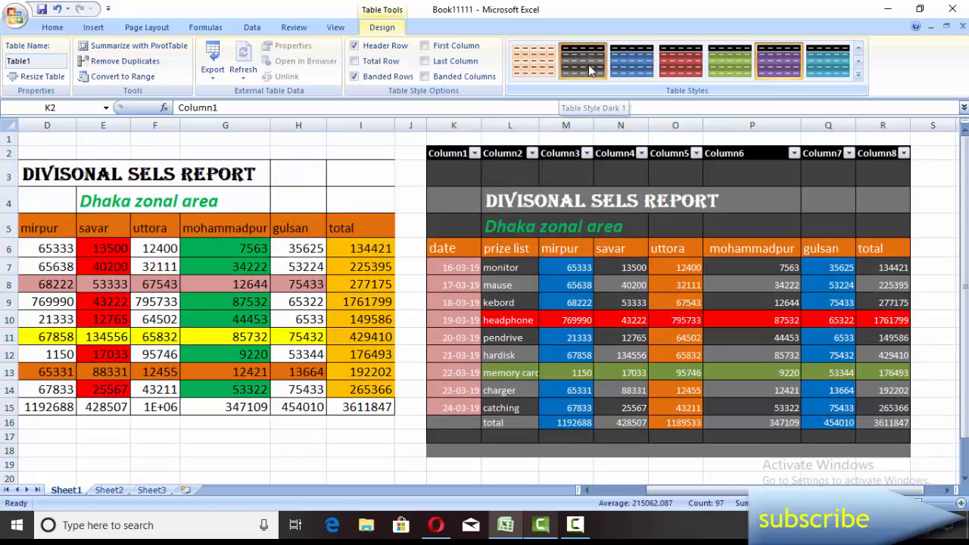
click(582, 60)
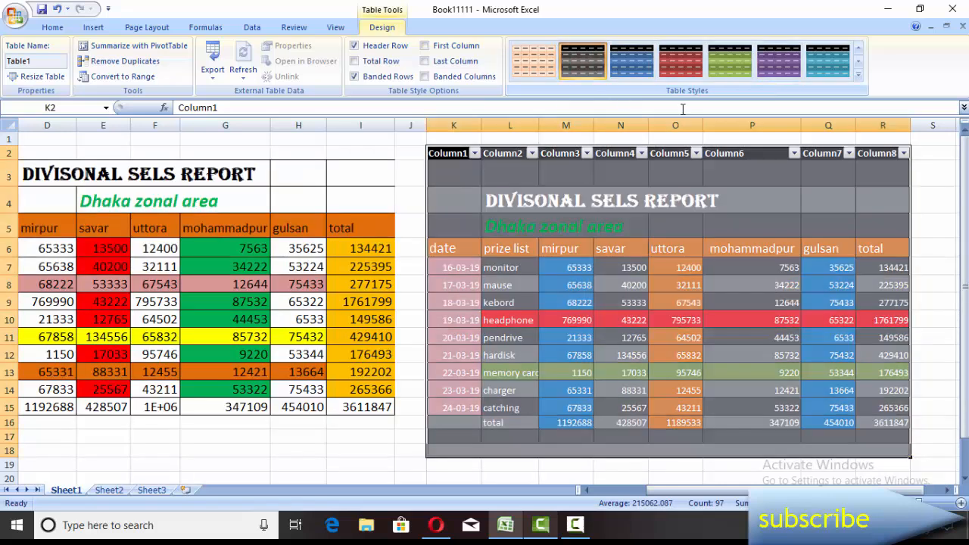
click(944, 199)
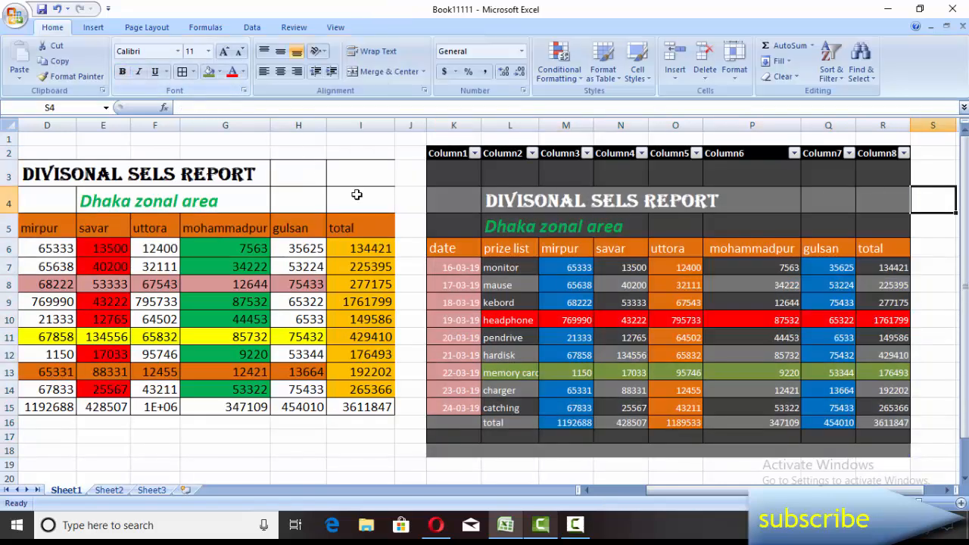